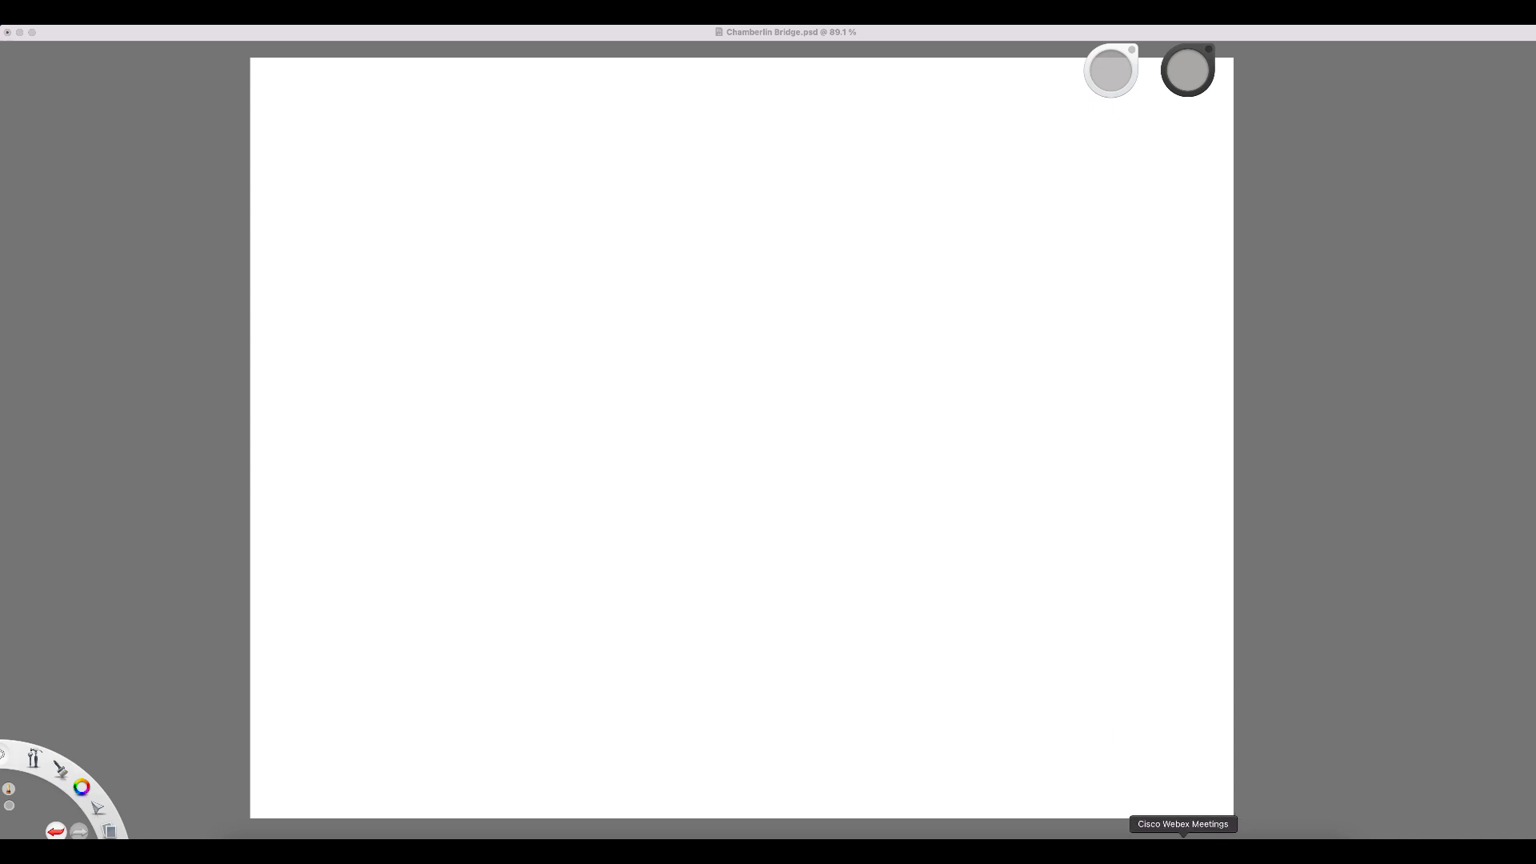
Select the Reference layer and make its bridge sketch visible
left_click(1040, 818)
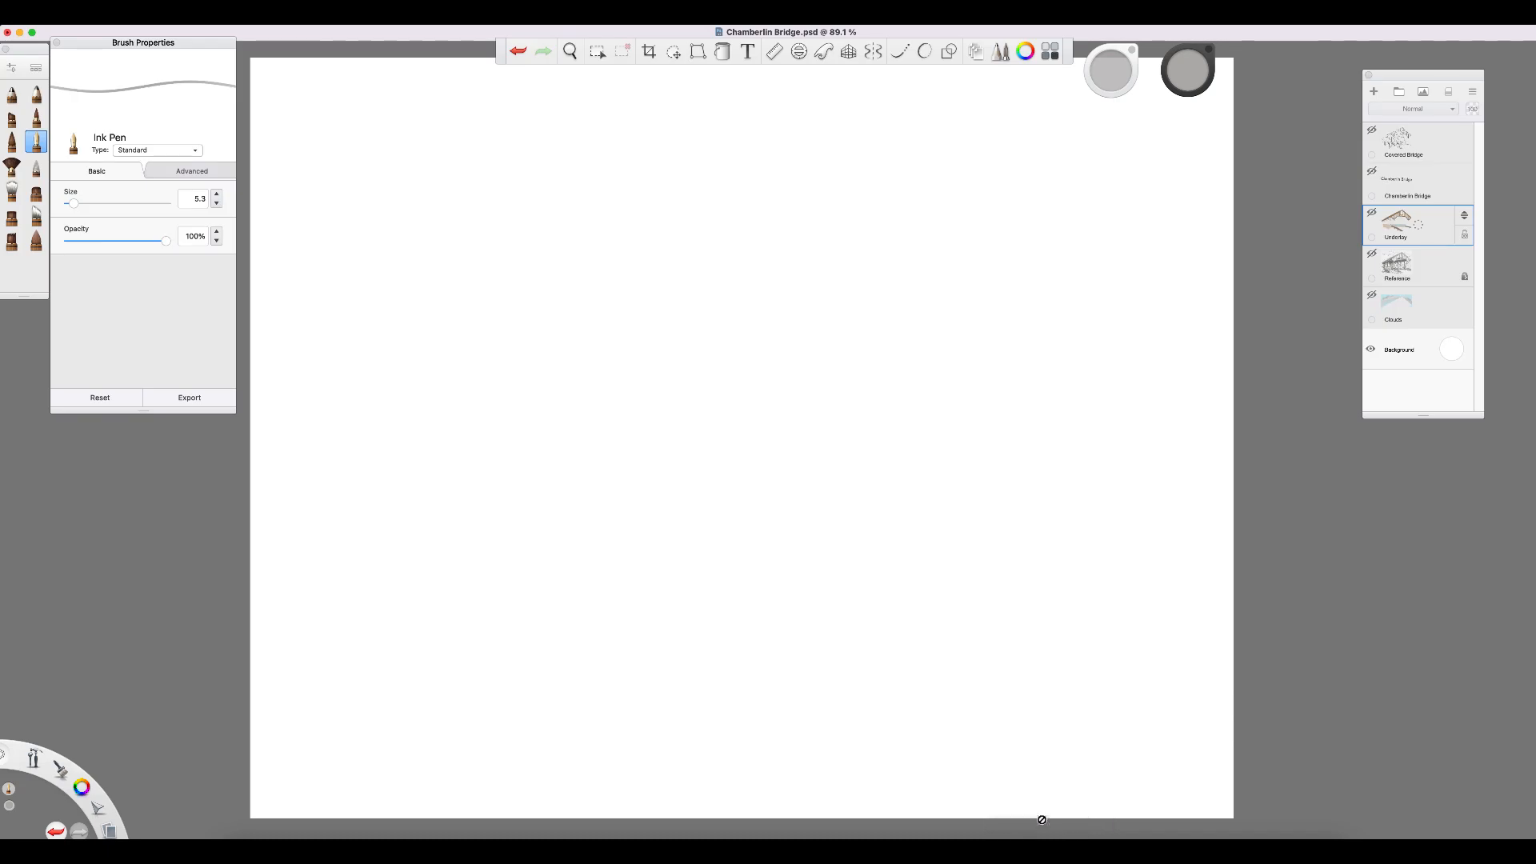
key("Tab")
key("Tab")
left_click(1429, 267)
left_click(1372, 254)
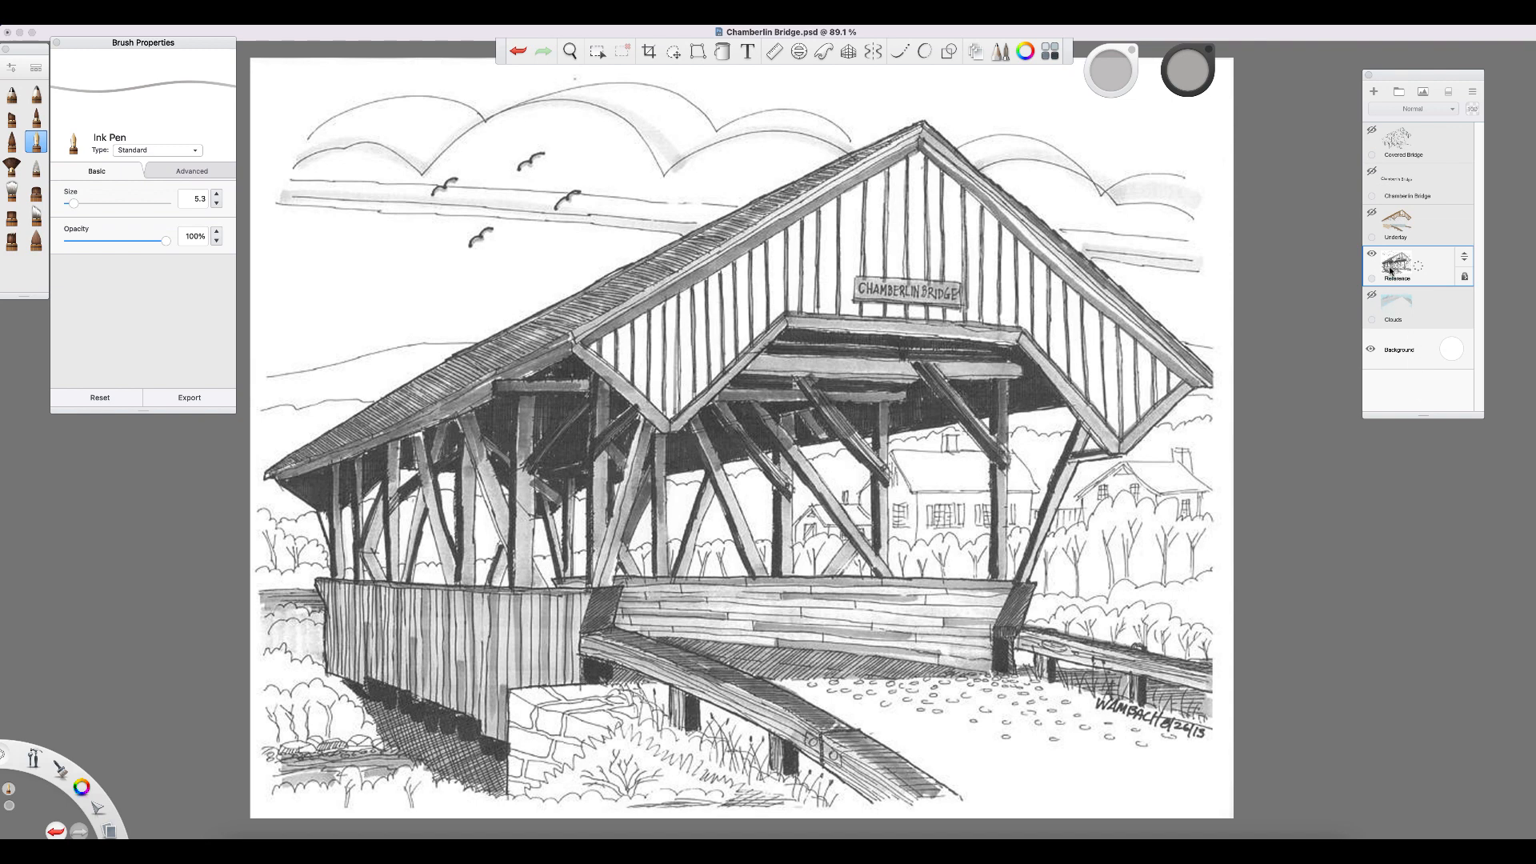
Show the Covered Bridge, Clouds and Underlay layers and hide the Reference layer
left_click(1372, 130)
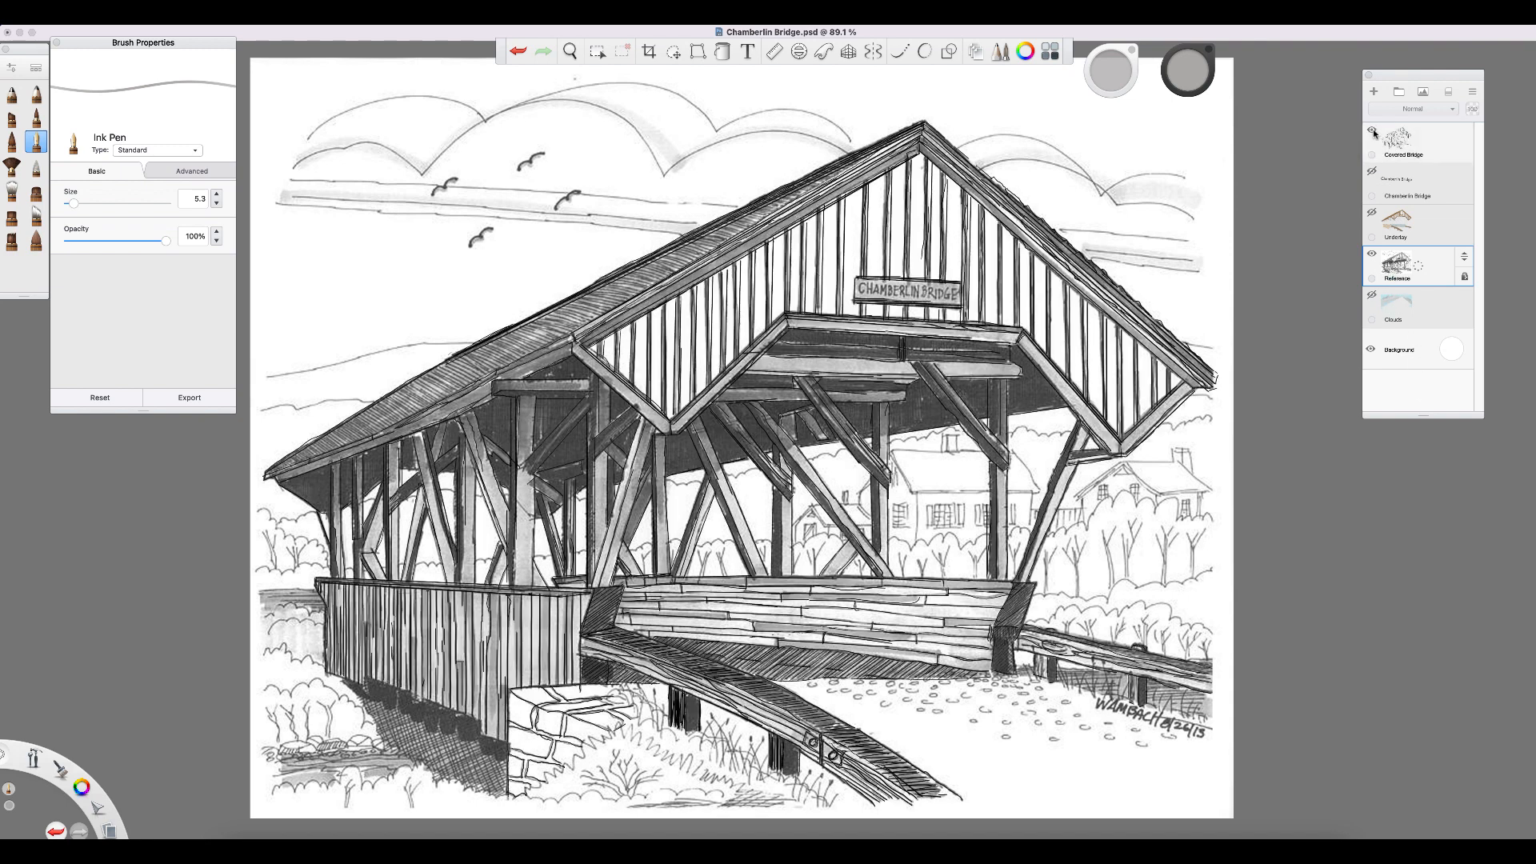
left_click(1372, 255)
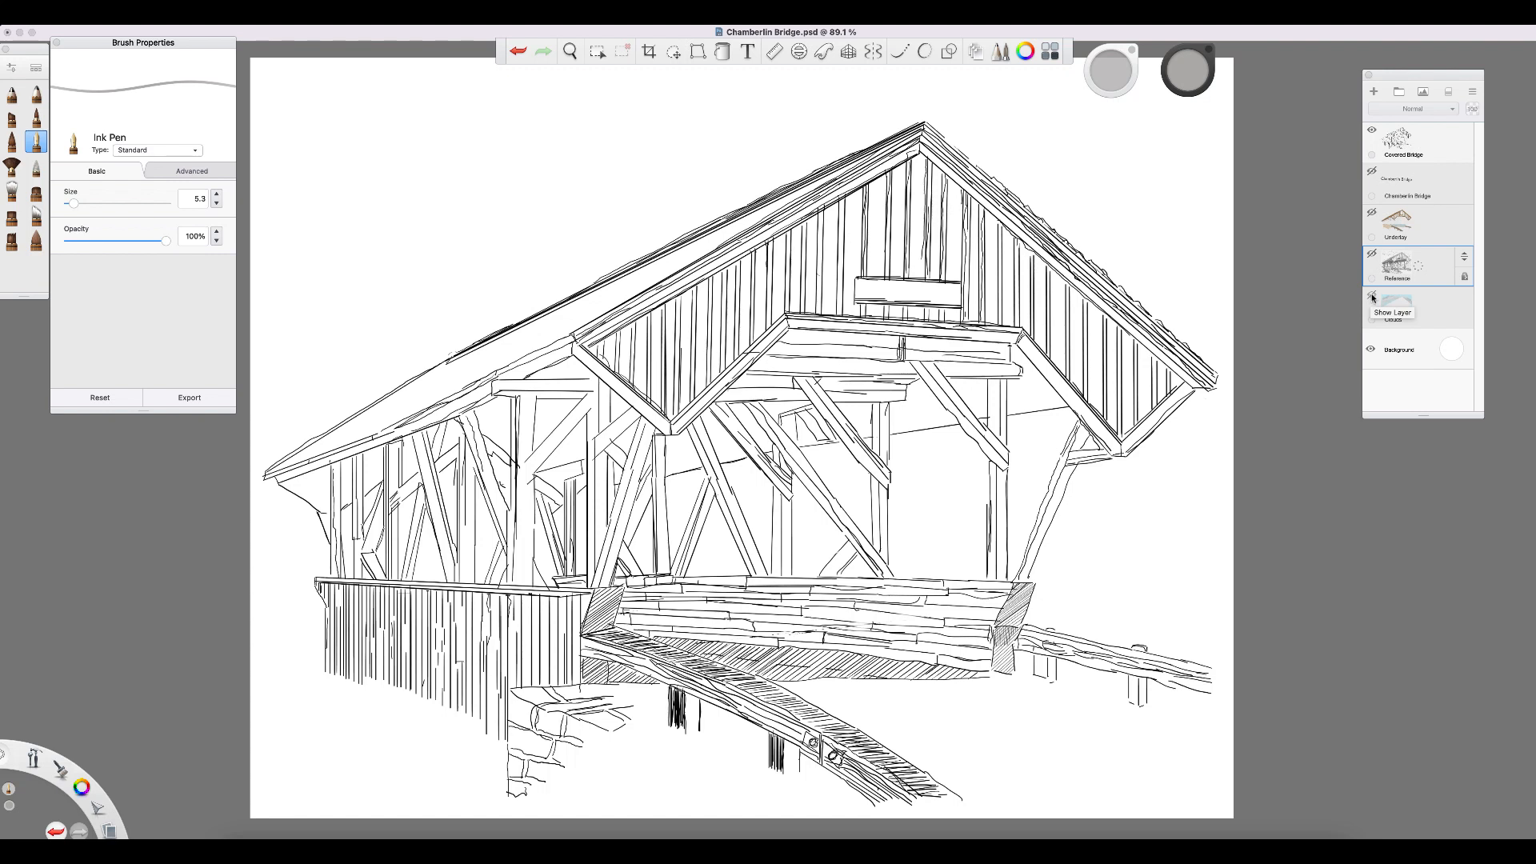
left_click(1372, 297)
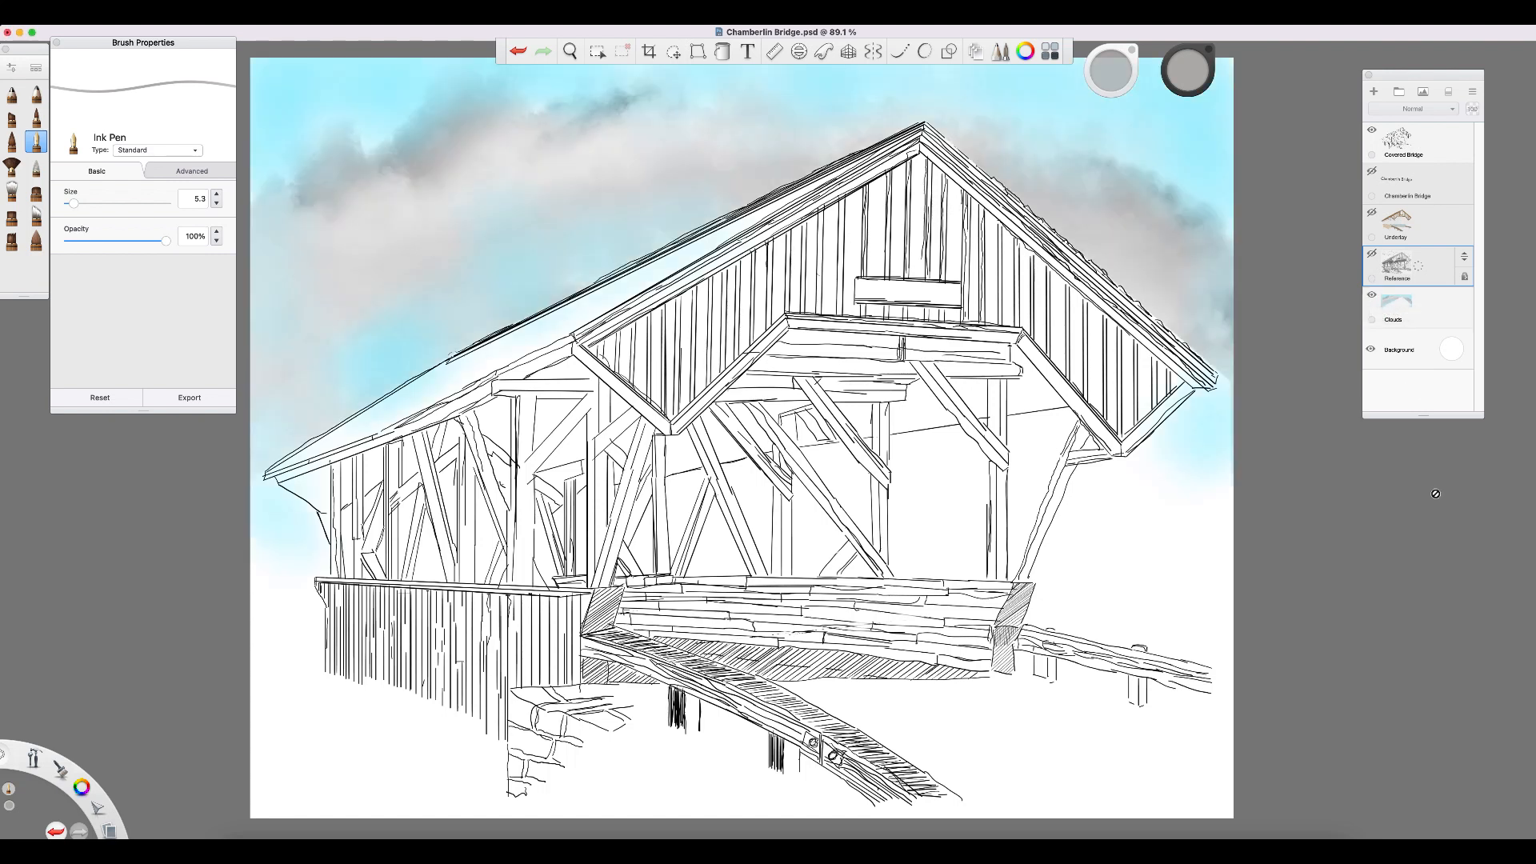
key("Tab")
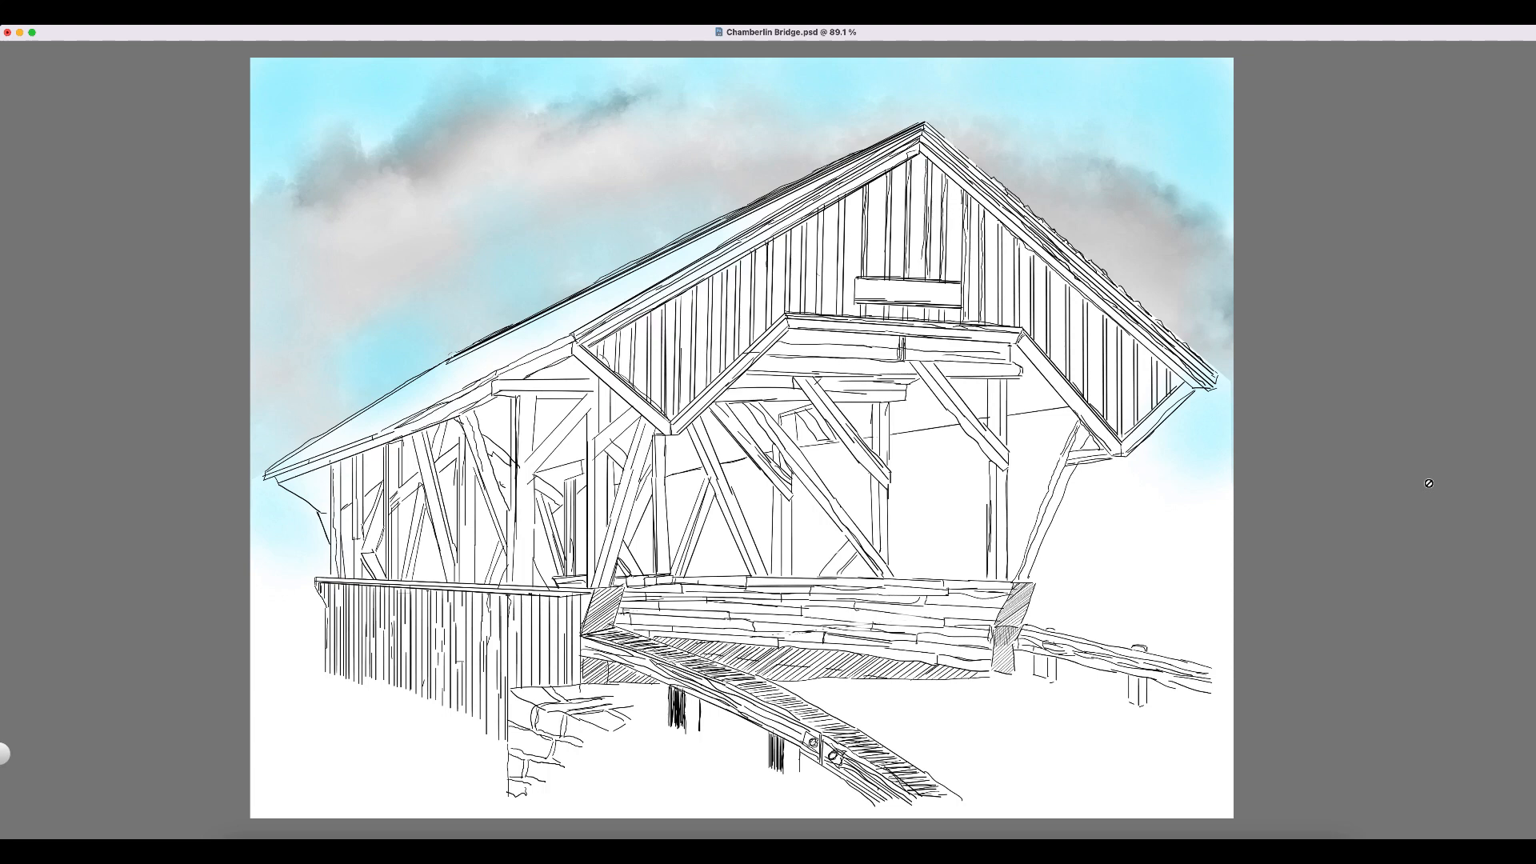
key("Tab")
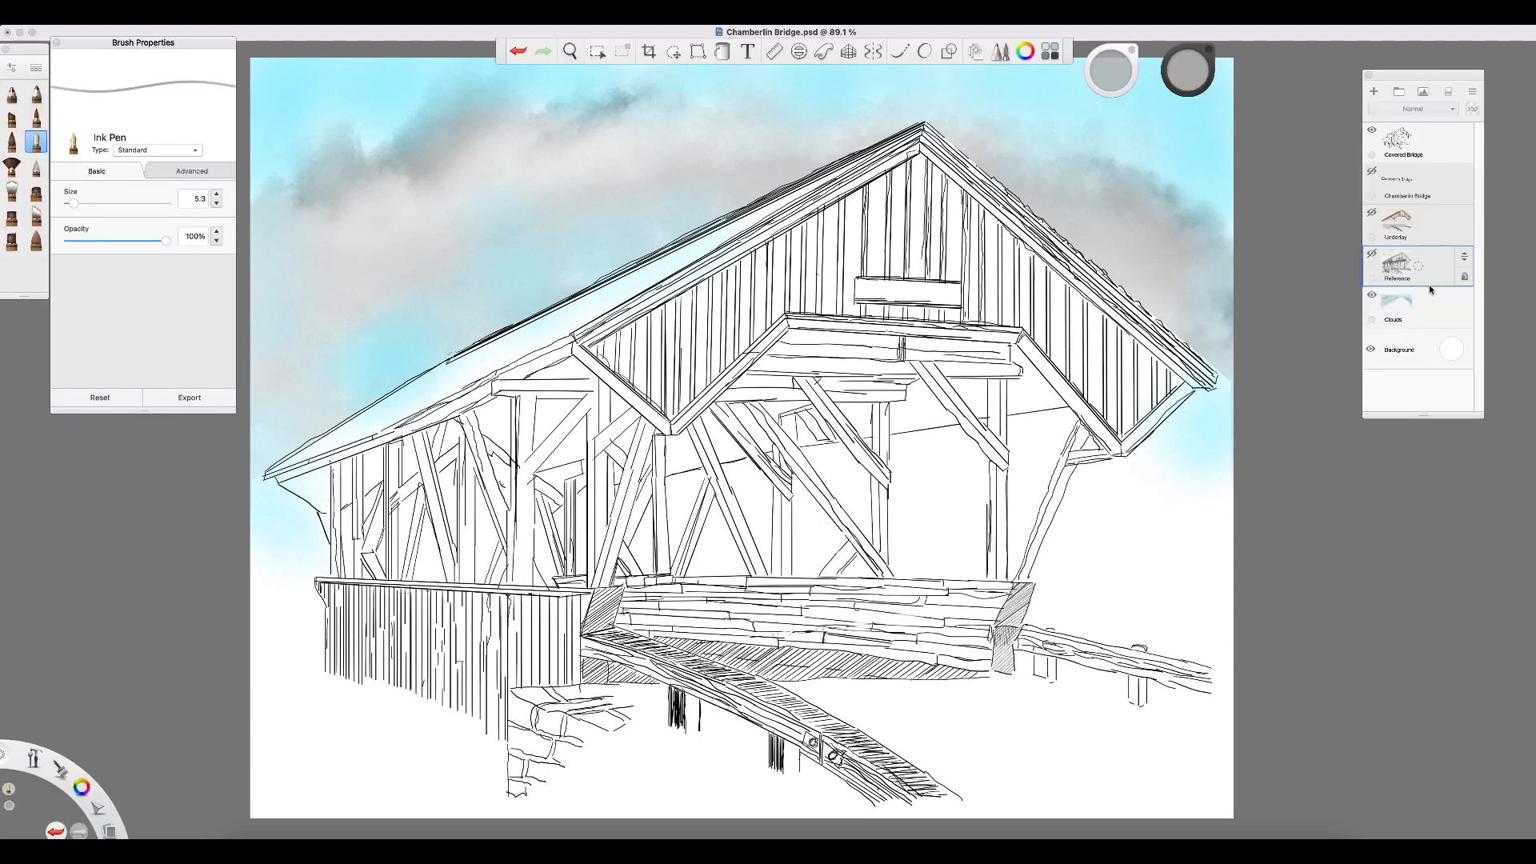
left_click(1371, 214)
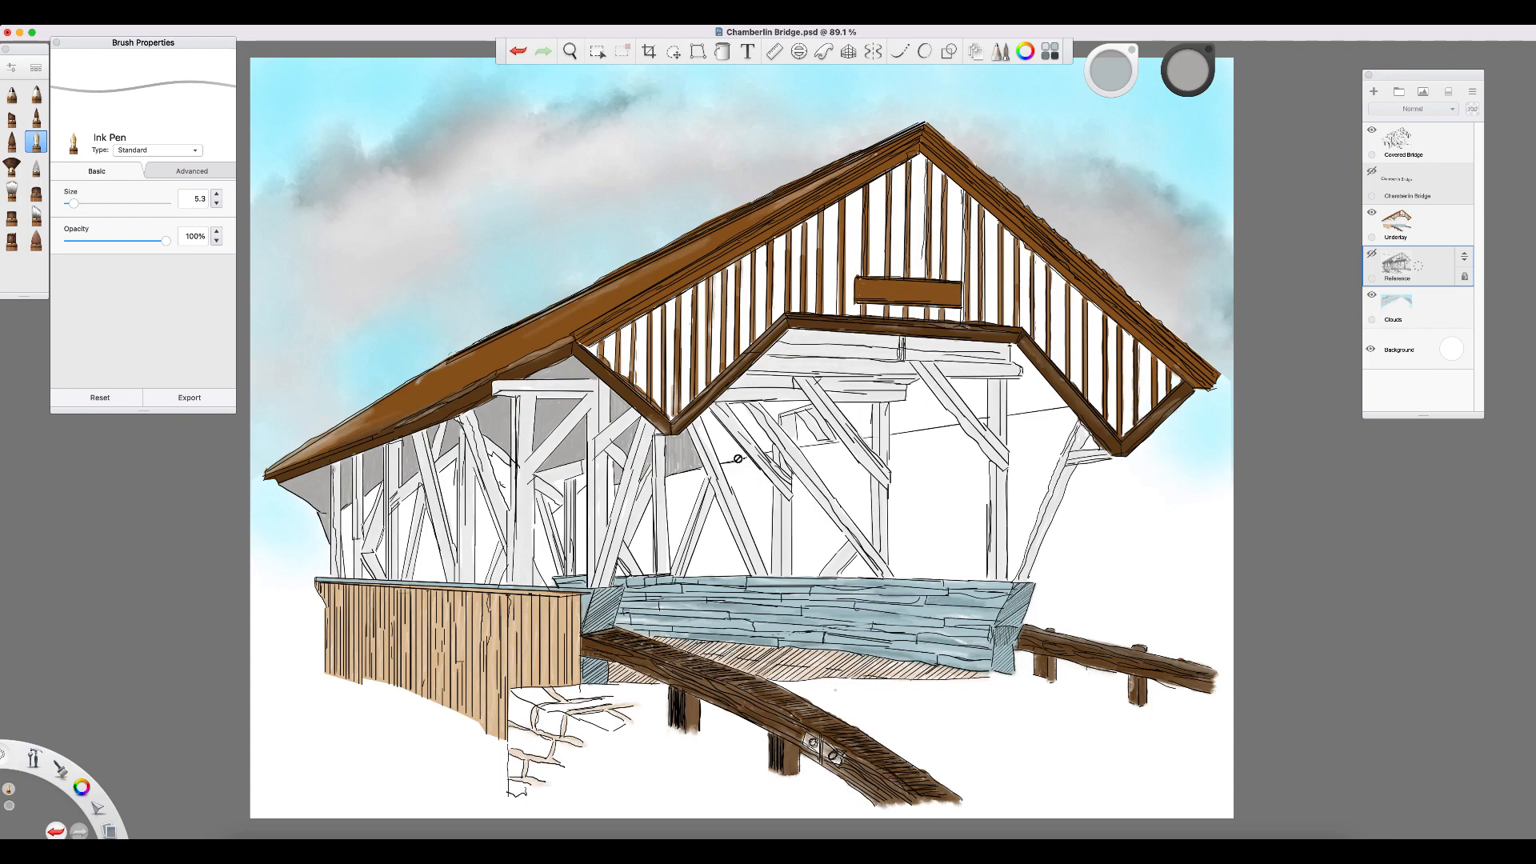
On the Underlay layer, outline the unpainted gap between the diagonal braces beneath the brown gable in grey with the Ink Pen
scroll(738, 459, "up", 10)
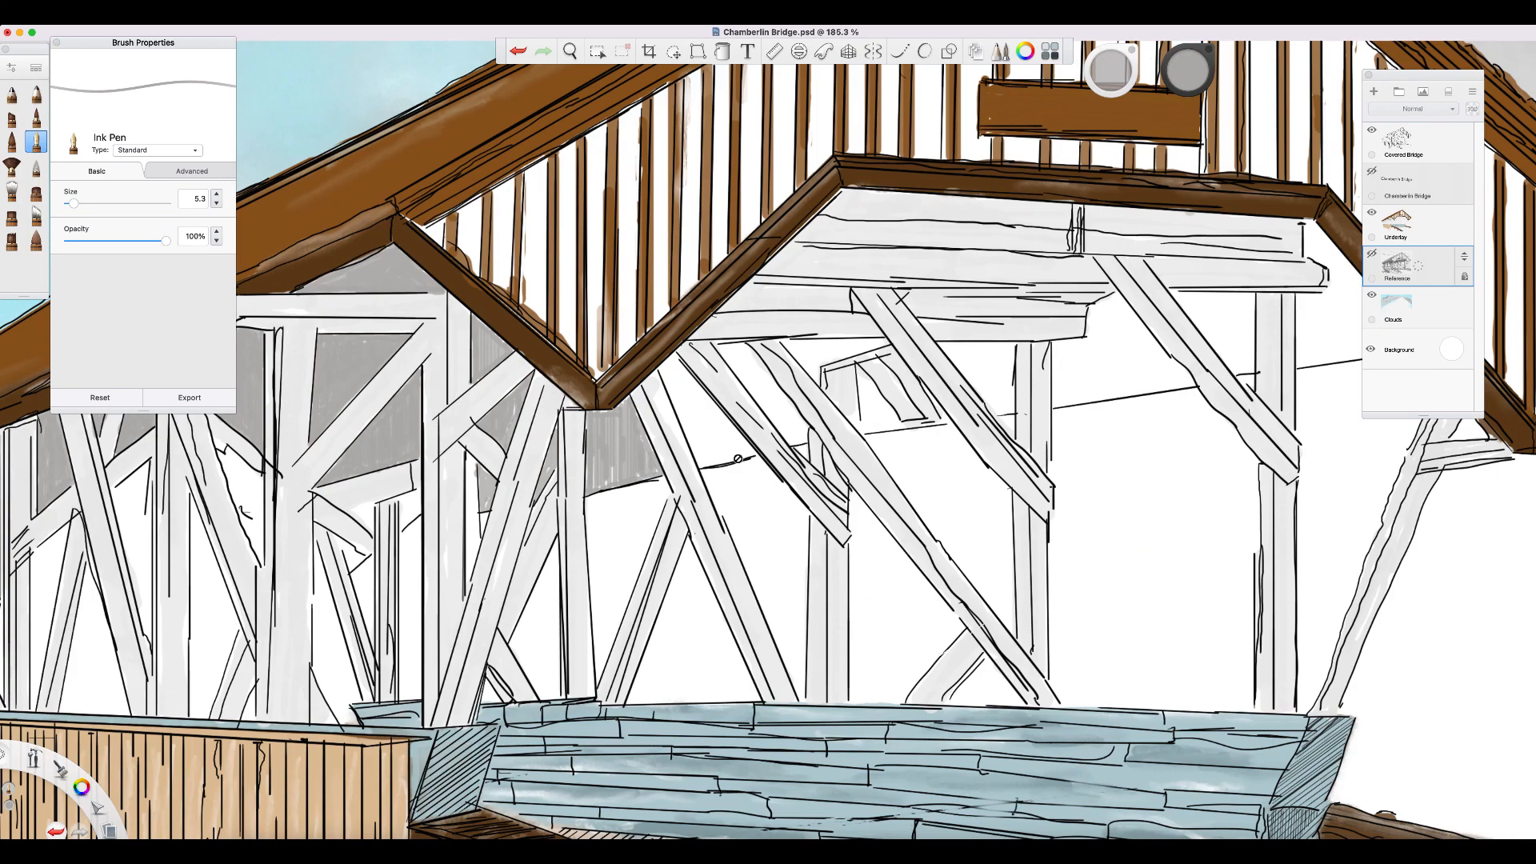
scroll(738, 458, "up", 5)
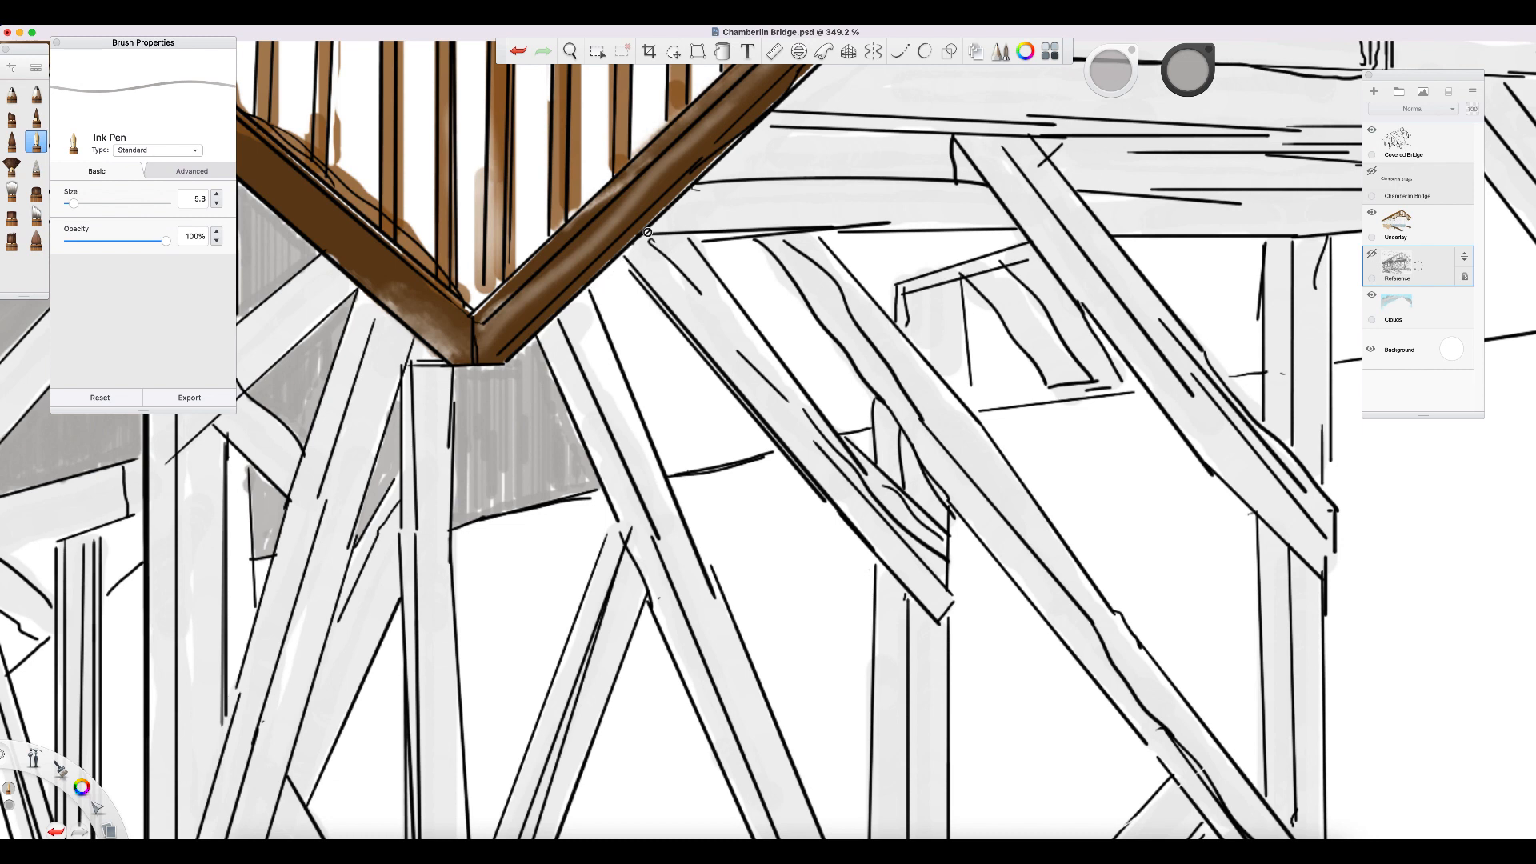
left_click(1398, 224)
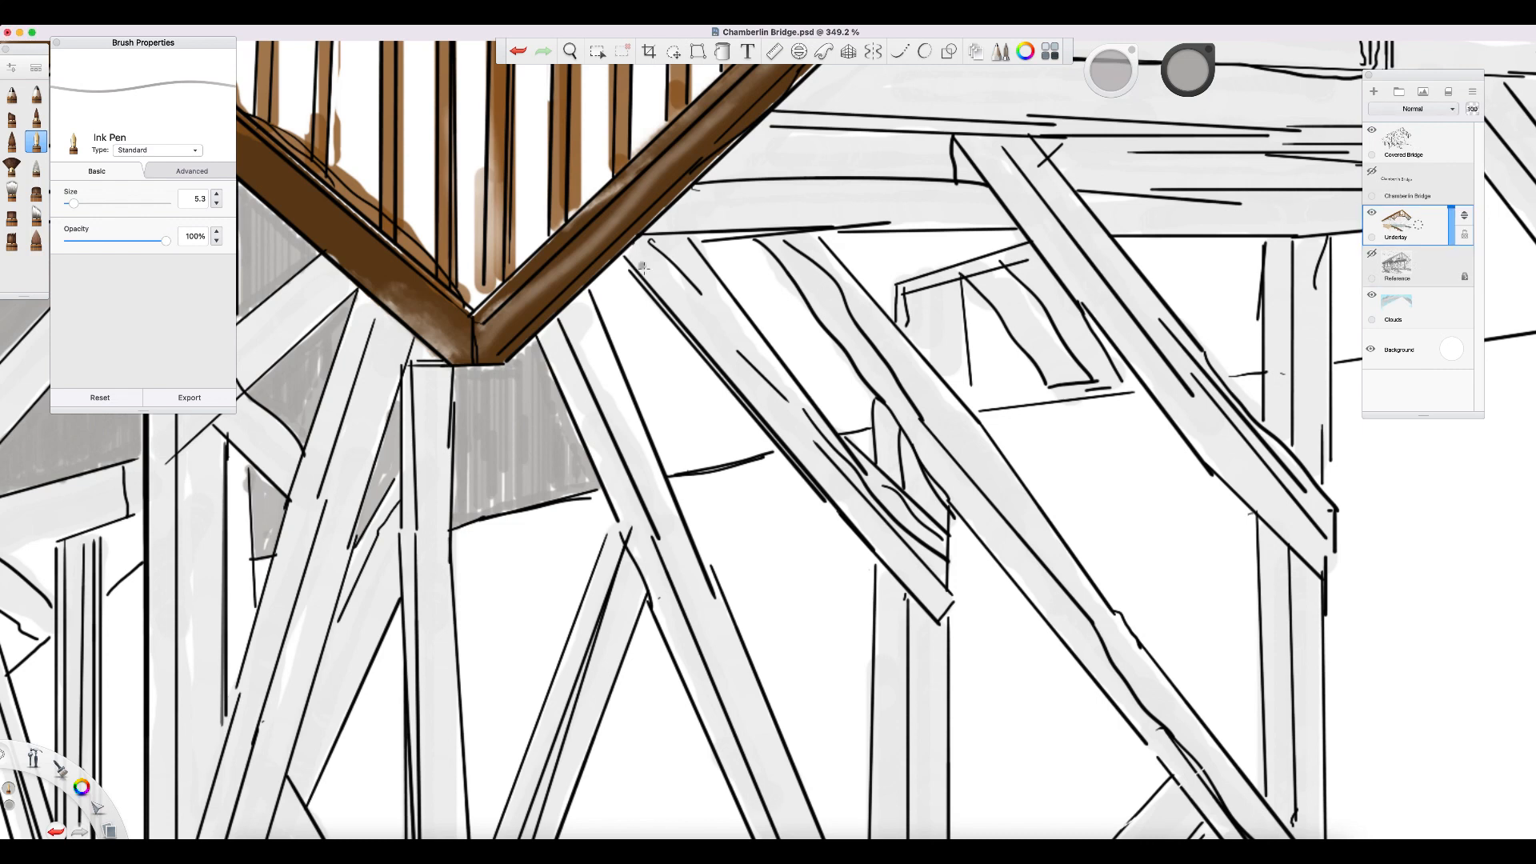
mouse_move(600, 293)
left_mouse_down()
mouse_move(620, 264)
mouse_move(598, 287)
mouse_move(602, 308)
mouse_move(672, 468)
mouse_move(629, 384)
mouse_move(663, 457)
mouse_move(669, 404)
left_mouse_up()
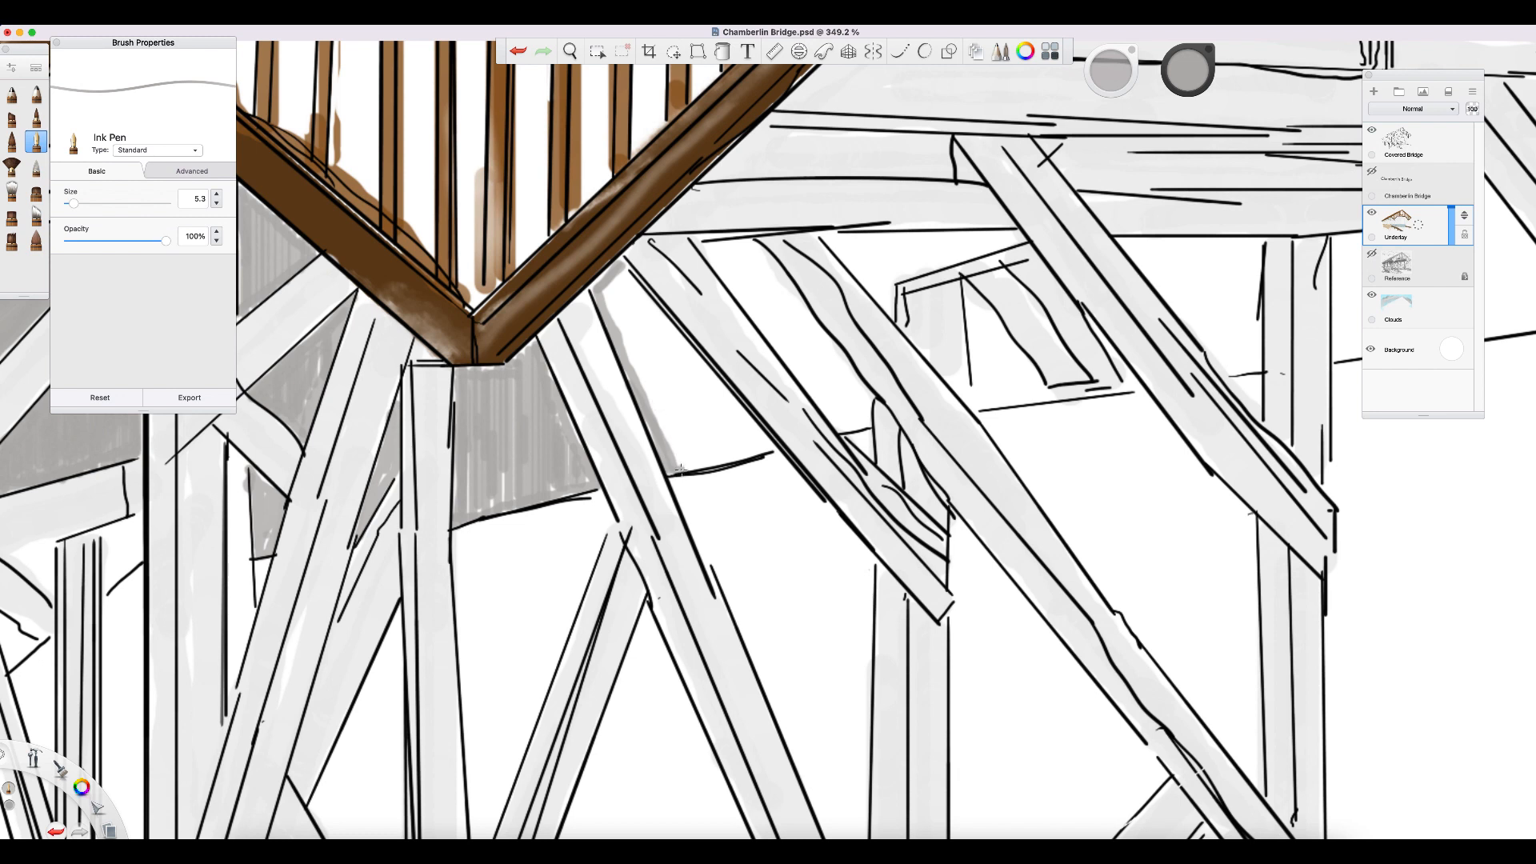
mouse_move(680, 469)
left_mouse_down()
mouse_move(773, 444)
mouse_move(732, 454)
left_mouse_up()
left_click_drag(623, 272, 763, 438)
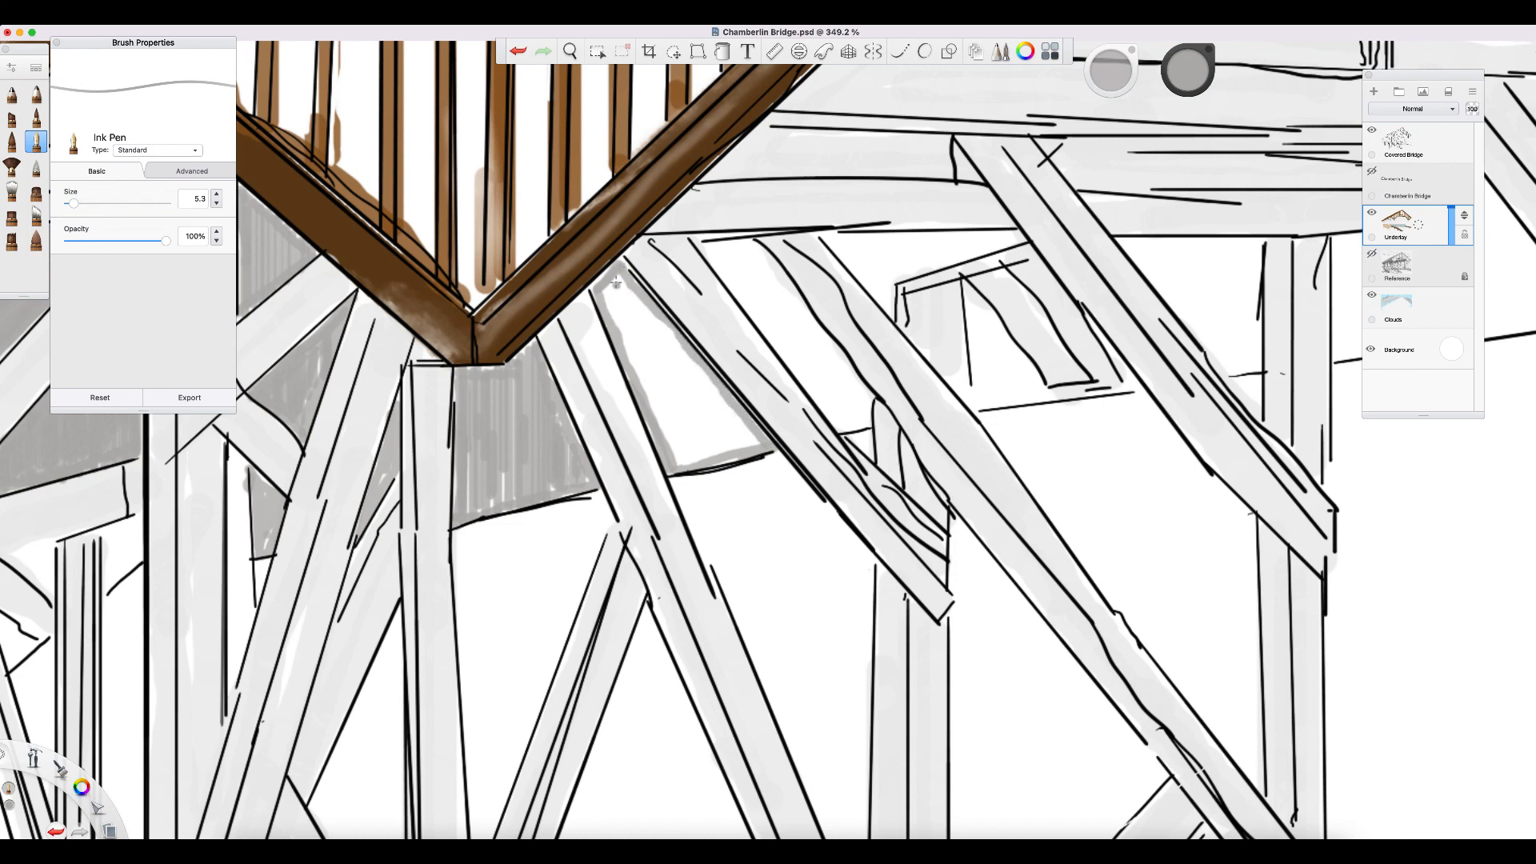
Fill the outlined gap between the two diagonal braces with closely spaced grey Ink Pen strokes
left_click_drag(612, 280, 715, 461)
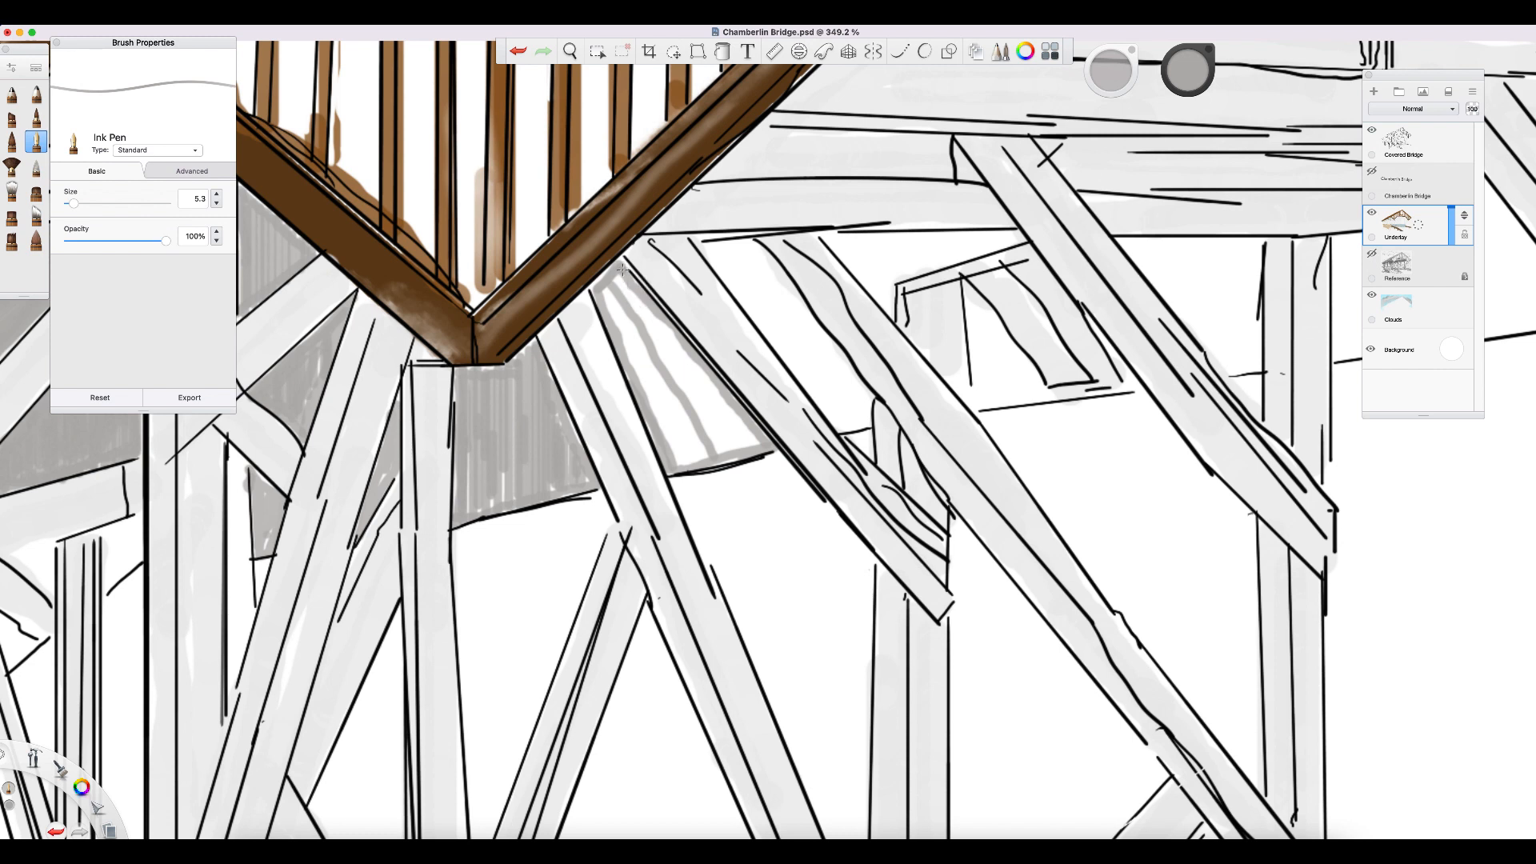
mouse_move(621, 267)
left_mouse_down()
mouse_move(618, 336)
mouse_move(615, 272)
mouse_move(614, 330)
left_mouse_up()
mouse_move(614, 275)
left_mouse_down()
mouse_move(603, 310)
mouse_move(628, 277)
mouse_move(630, 364)
mouse_move(641, 304)
mouse_move(638, 291)
mouse_move(636, 378)
mouse_move(645, 304)
mouse_move(640, 389)
mouse_move(651, 312)
mouse_move(648, 407)
left_mouse_up()
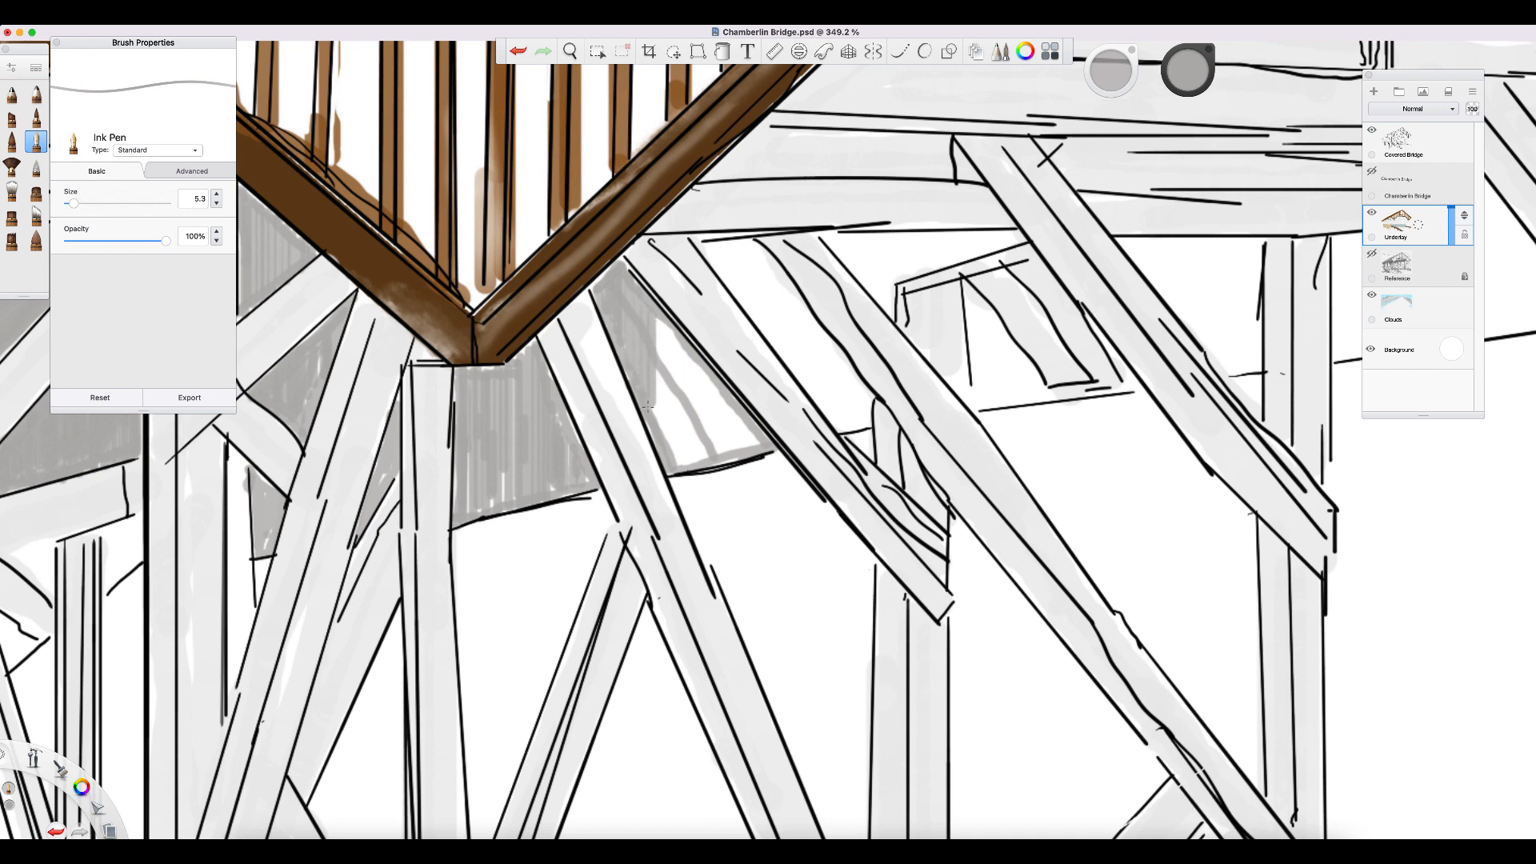
left_click_drag(656, 322, 651, 423)
mouse_move(660, 340)
left_mouse_down()
mouse_move(661, 436)
mouse_move(672, 334)
mouse_move(667, 453)
left_mouse_up()
mouse_move(680, 359)
left_mouse_down()
mouse_move(675, 460)
mouse_move(685, 357)
mouse_move(679, 461)
mouse_move(688, 362)
mouse_move(686, 457)
left_mouse_up()
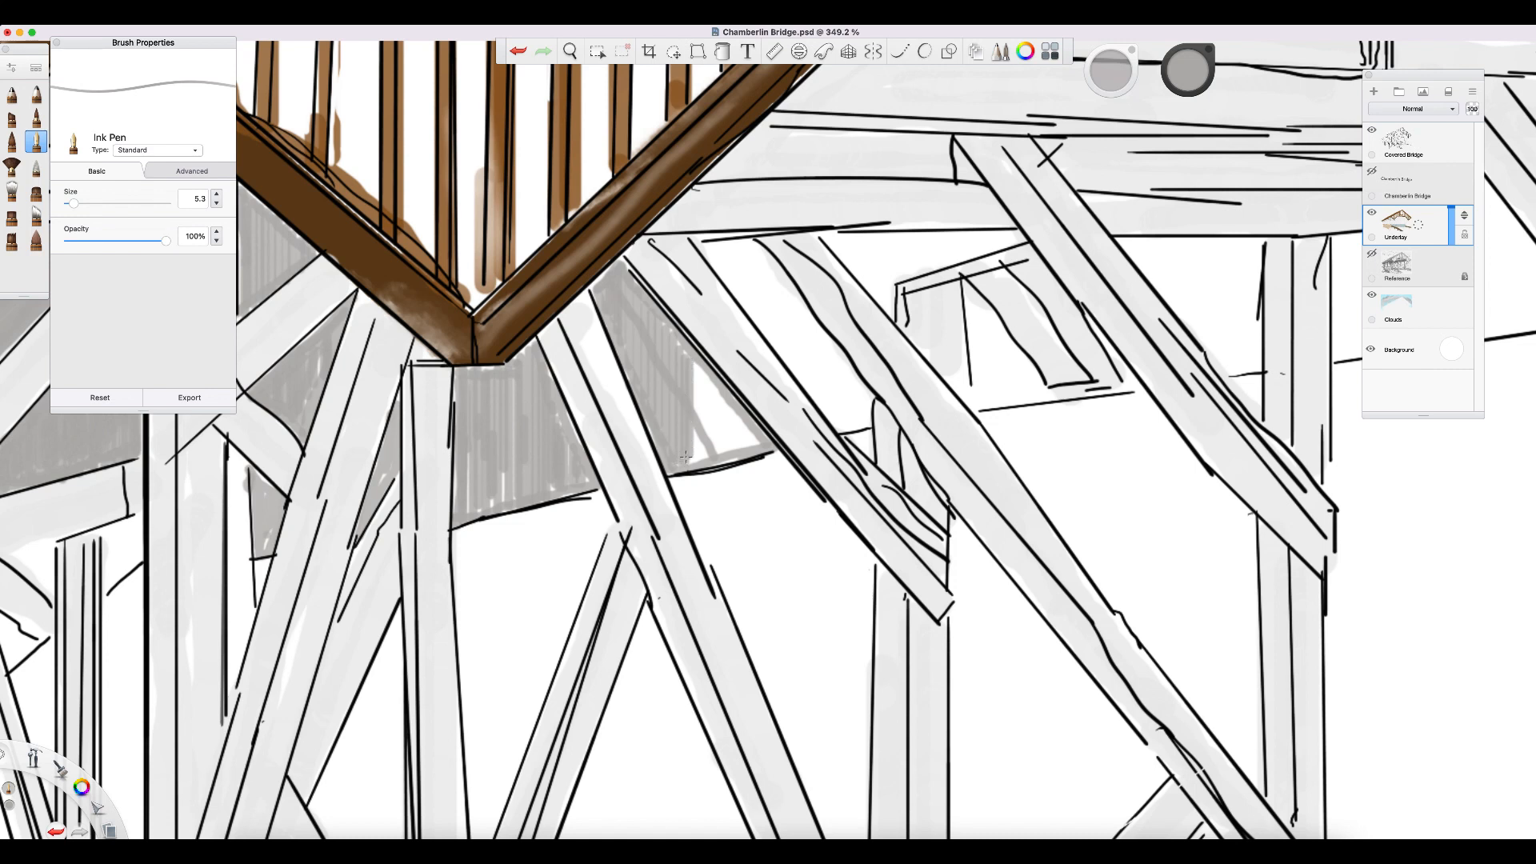
left_click_drag(698, 386, 693, 454)
left_click_drag(700, 364, 701, 462)
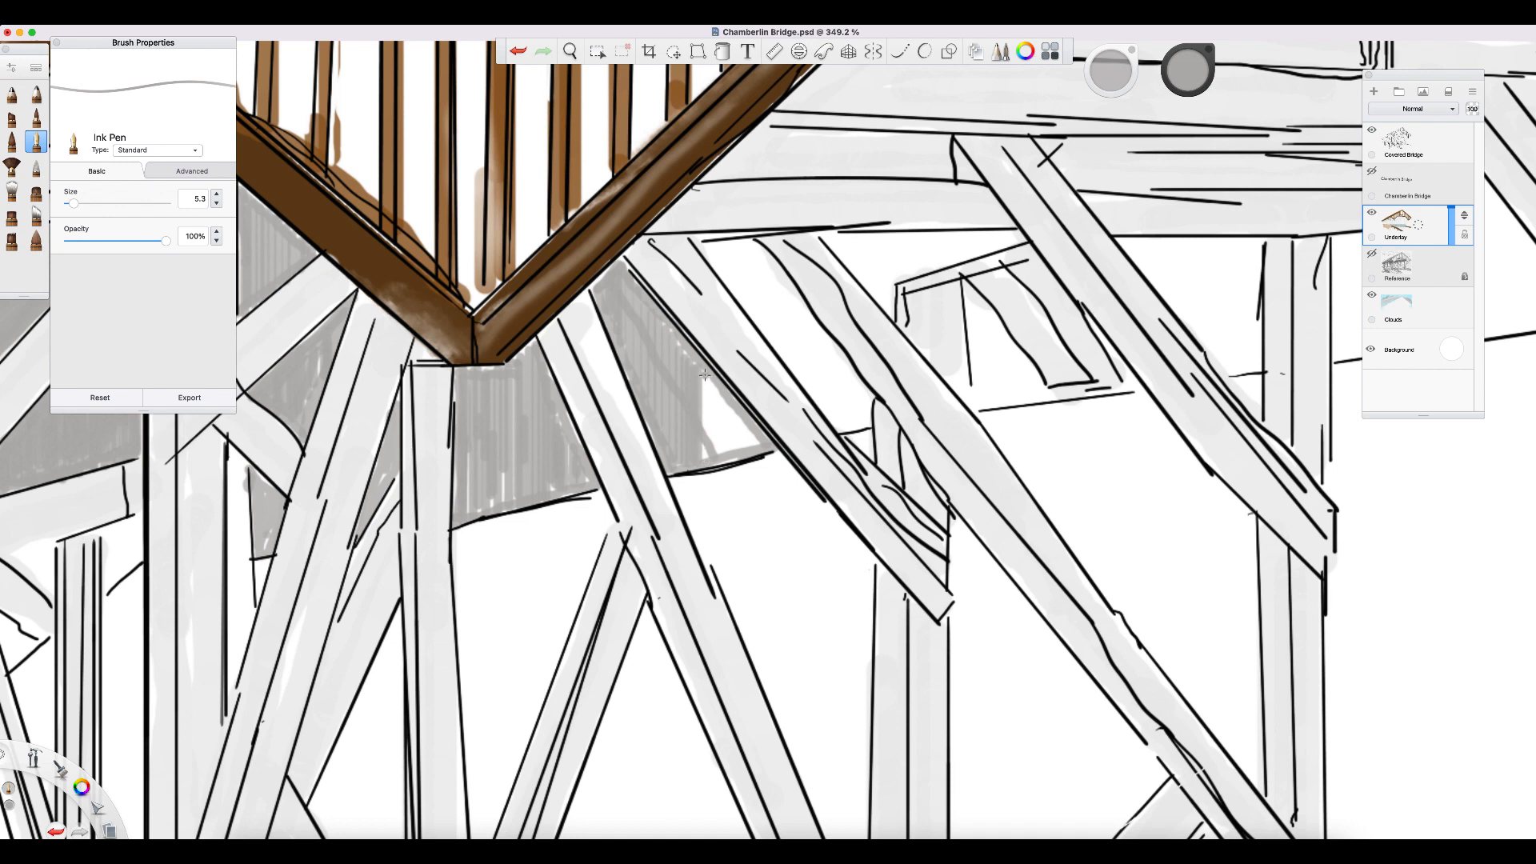
left_click_drag(704, 375, 710, 450)
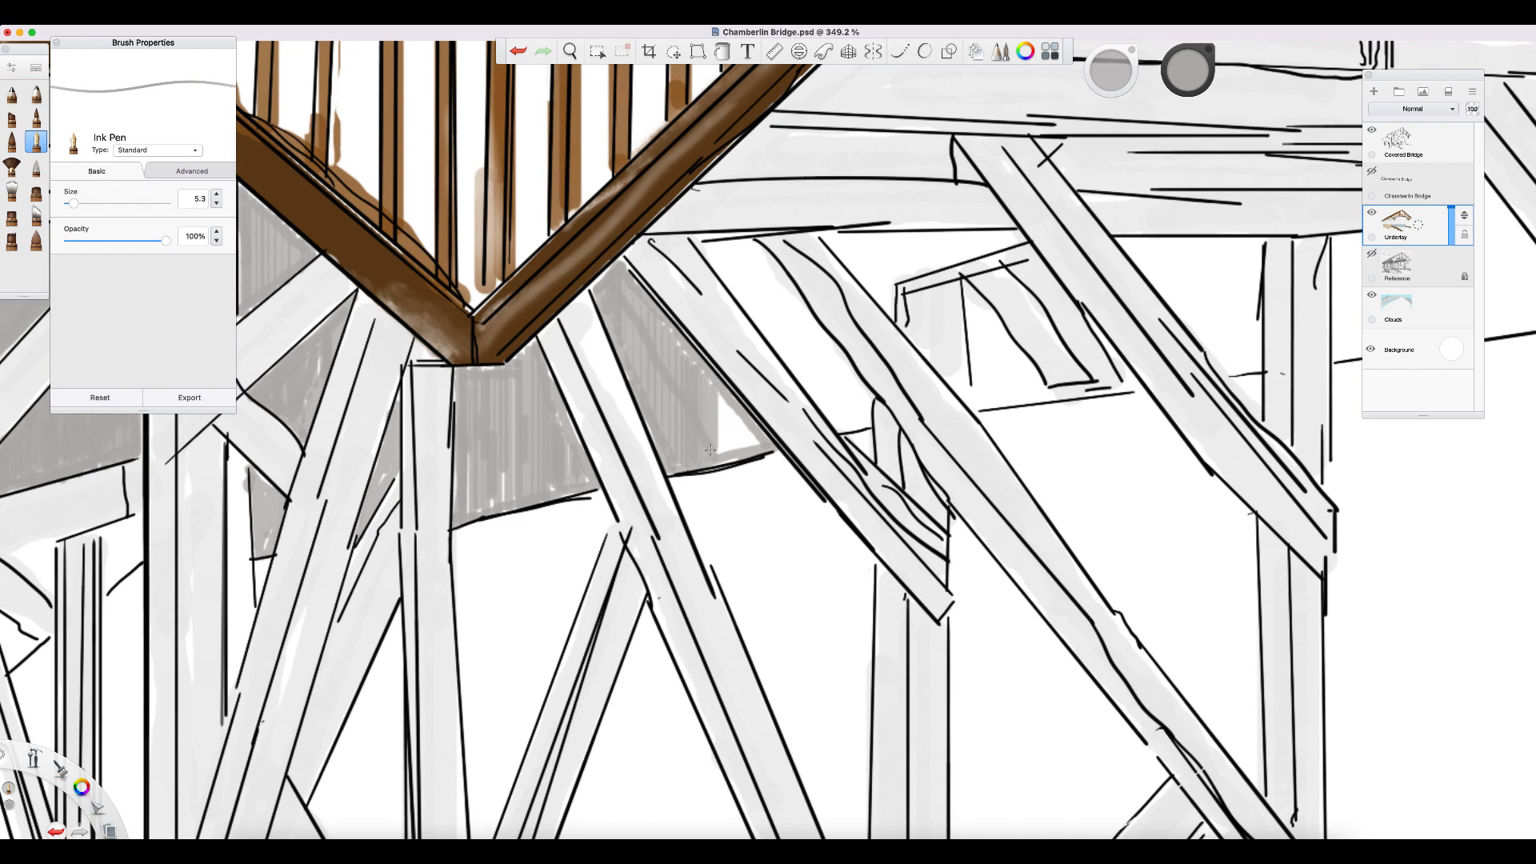
mouse_move(723, 398)
left_mouse_down()
mouse_move(717, 448)
mouse_move(728, 407)
mouse_move(727, 442)
mouse_move(738, 413)
mouse_move(752, 445)
left_mouse_up()
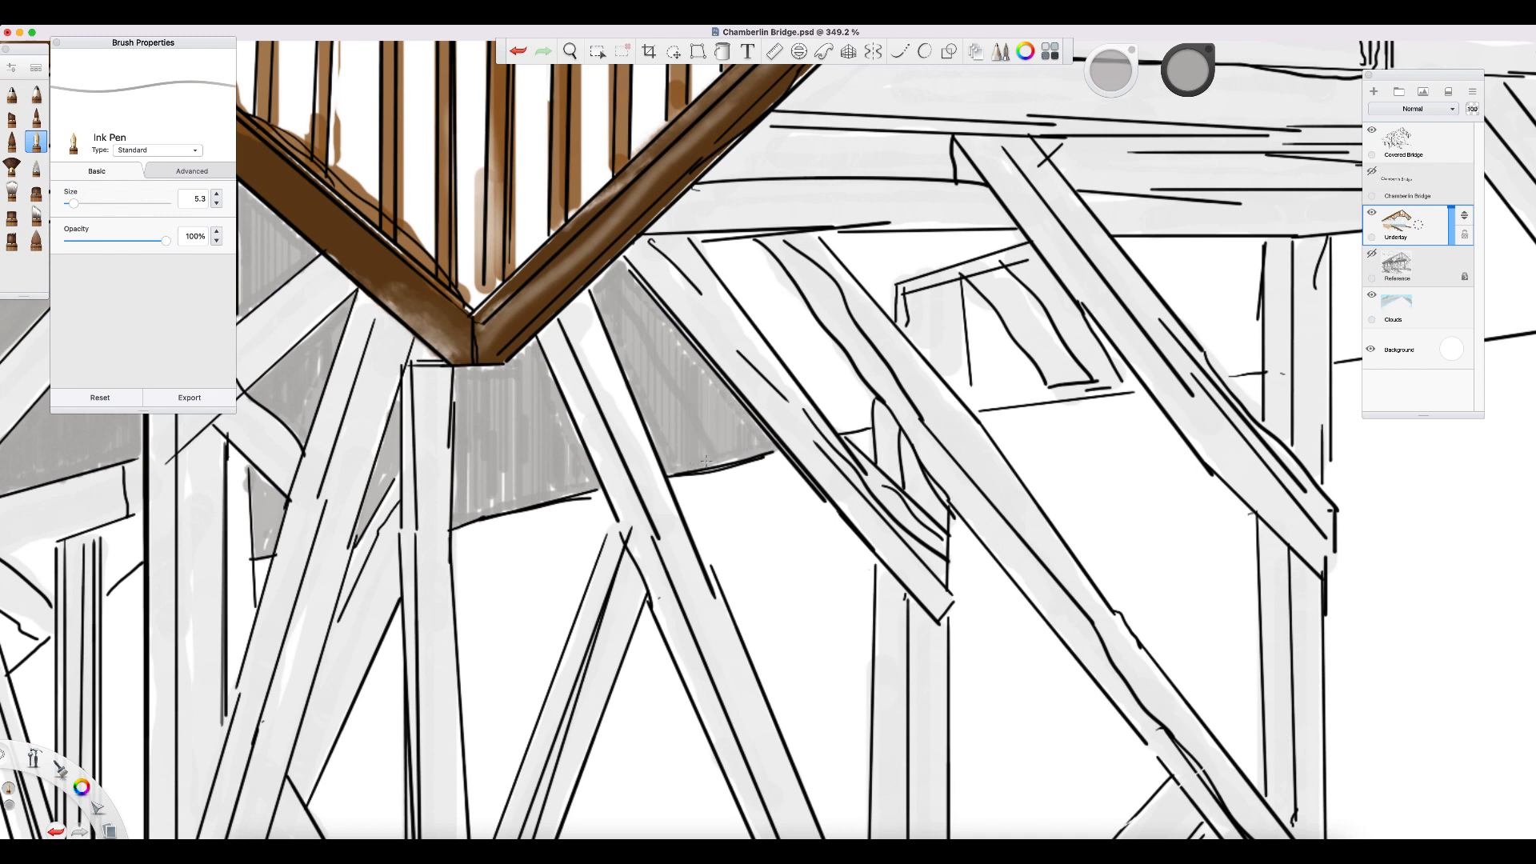
Blend the grey shading between the posts, the brown gable trim and the pale beams with the Wash smudge brush
left_click(12, 190)
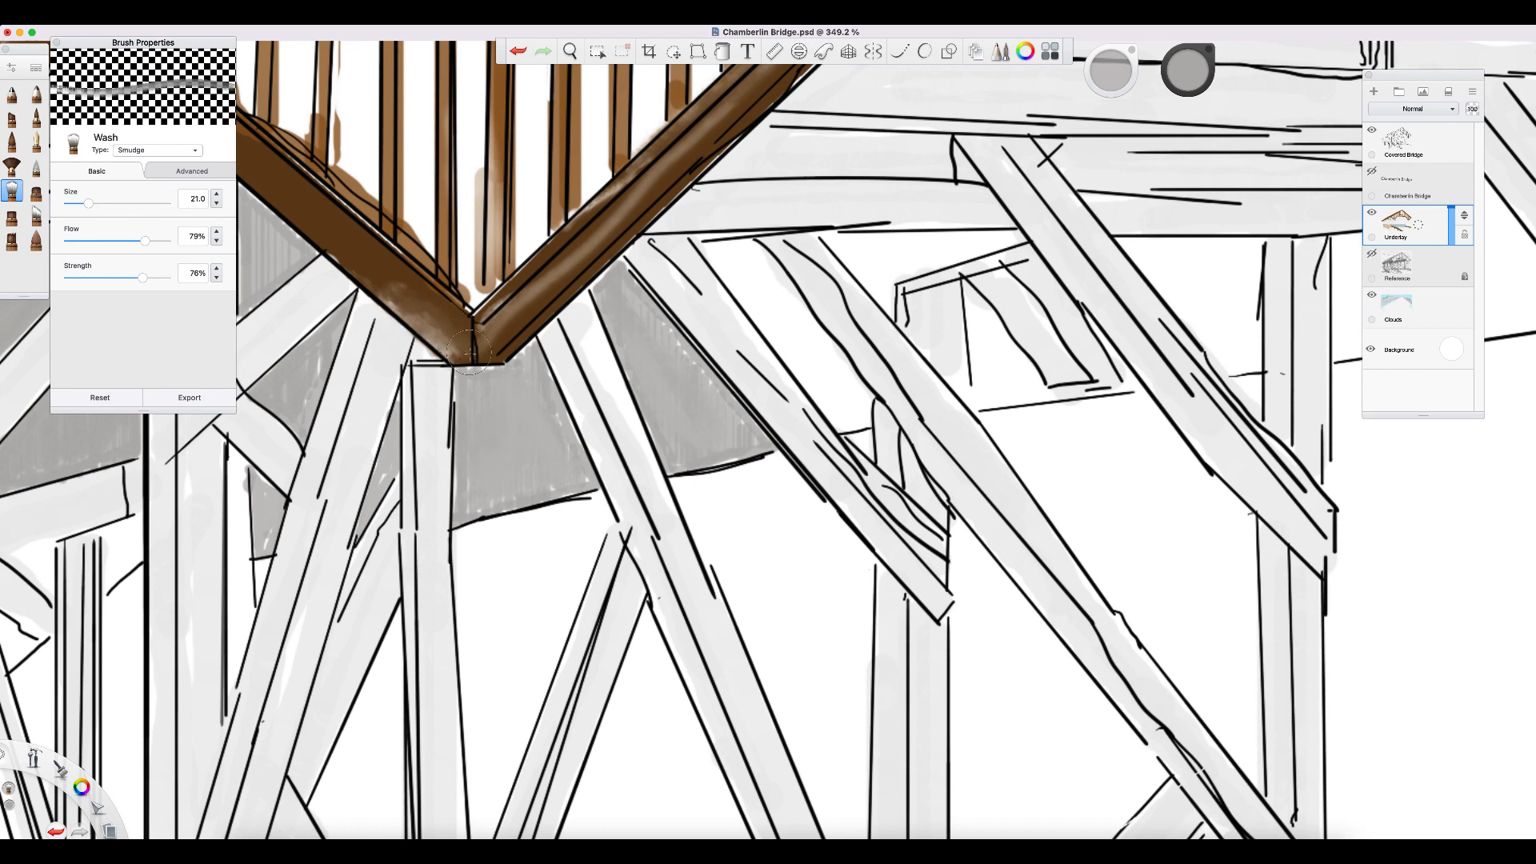
mouse_move(424, 287)
left_mouse_down()
mouse_move(431, 330)
mouse_move(301, 194)
left_mouse_up()
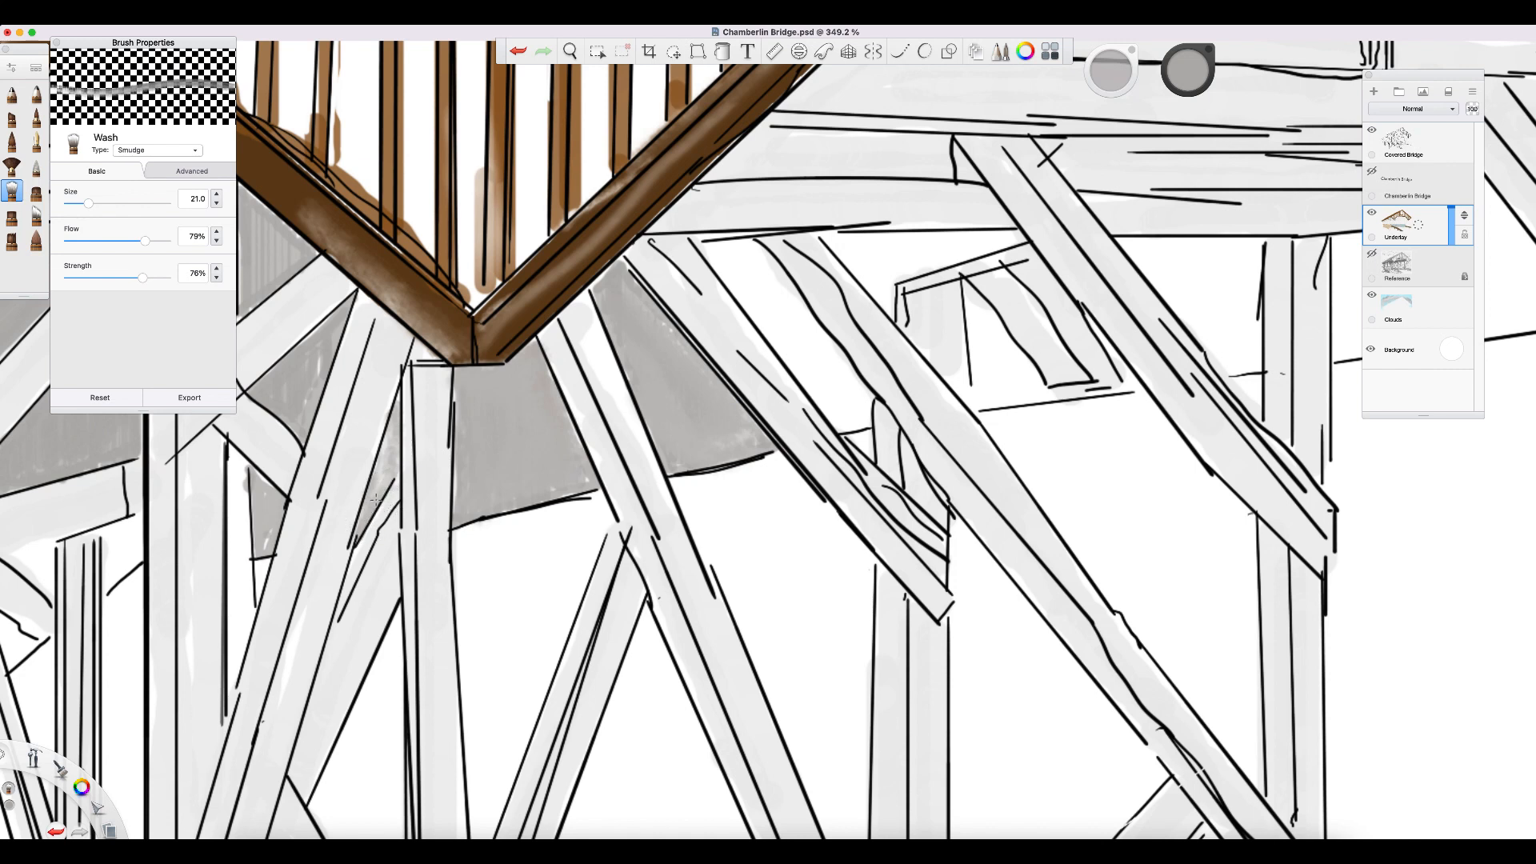
mouse_move(267, 400)
left_mouse_down()
mouse_move(340, 315)
mouse_move(304, 426)
mouse_move(277, 396)
mouse_move(313, 349)
left_mouse_up()
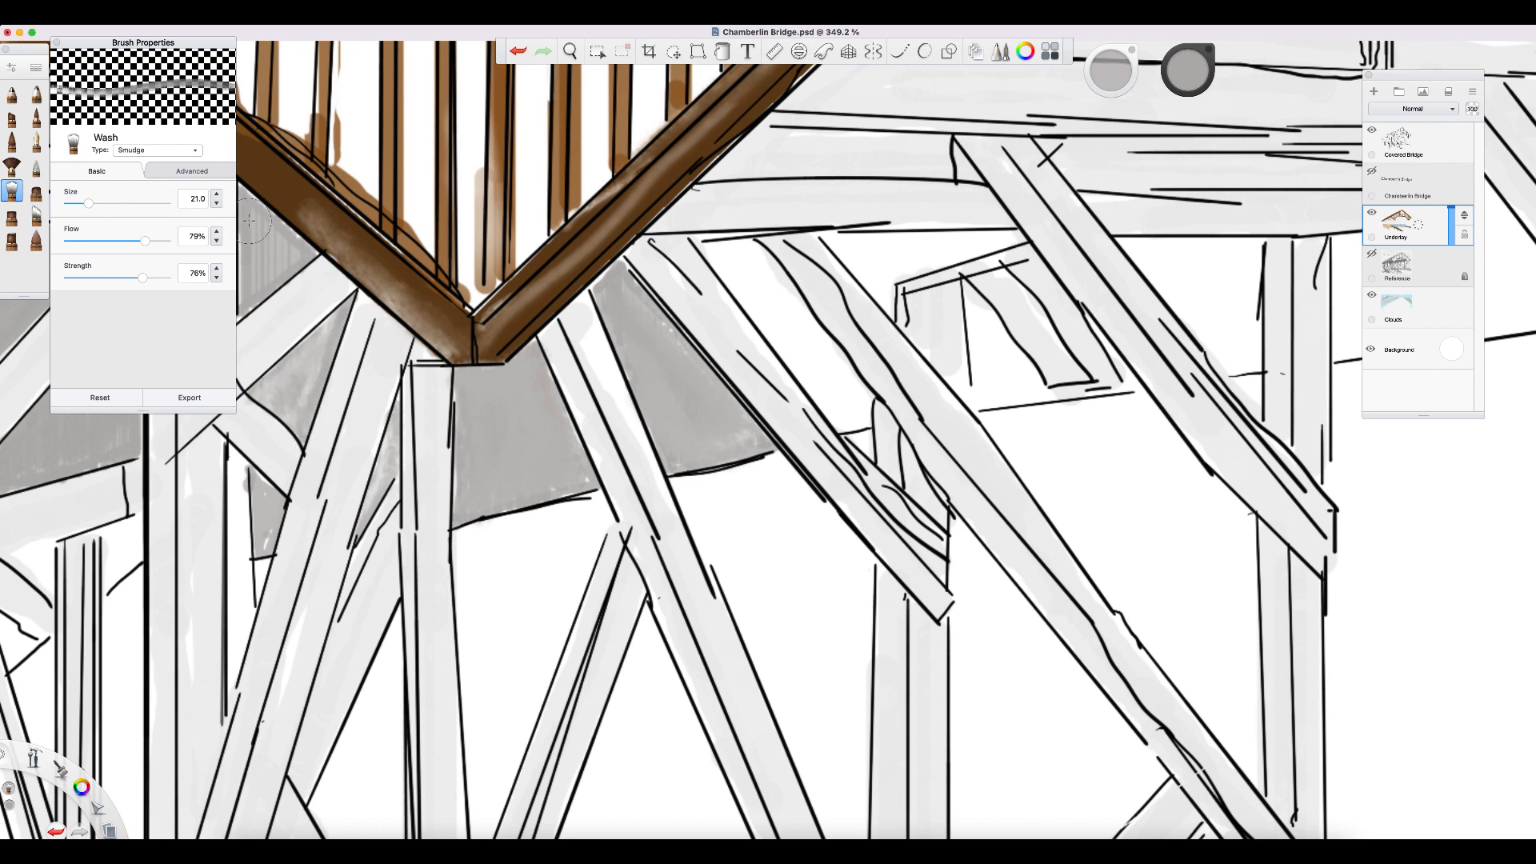
mouse_move(250, 220)
left_mouse_down()
mouse_move(256, 300)
mouse_move(276, 237)
mouse_move(264, 250)
mouse_move(245, 228)
mouse_move(272, 269)
left_mouse_up()
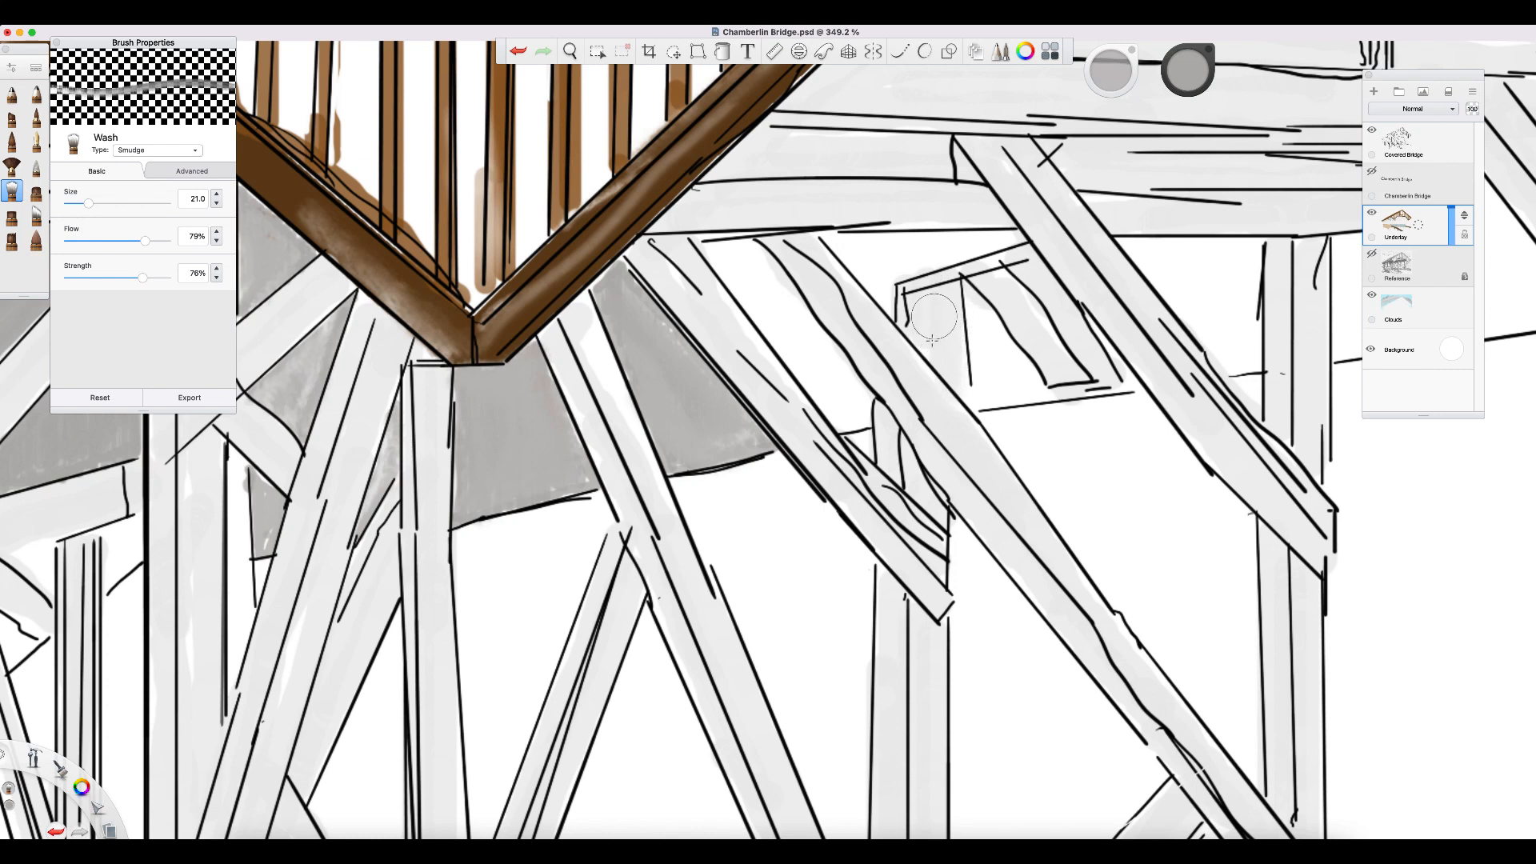
left_click_drag(927, 366, 914, 342)
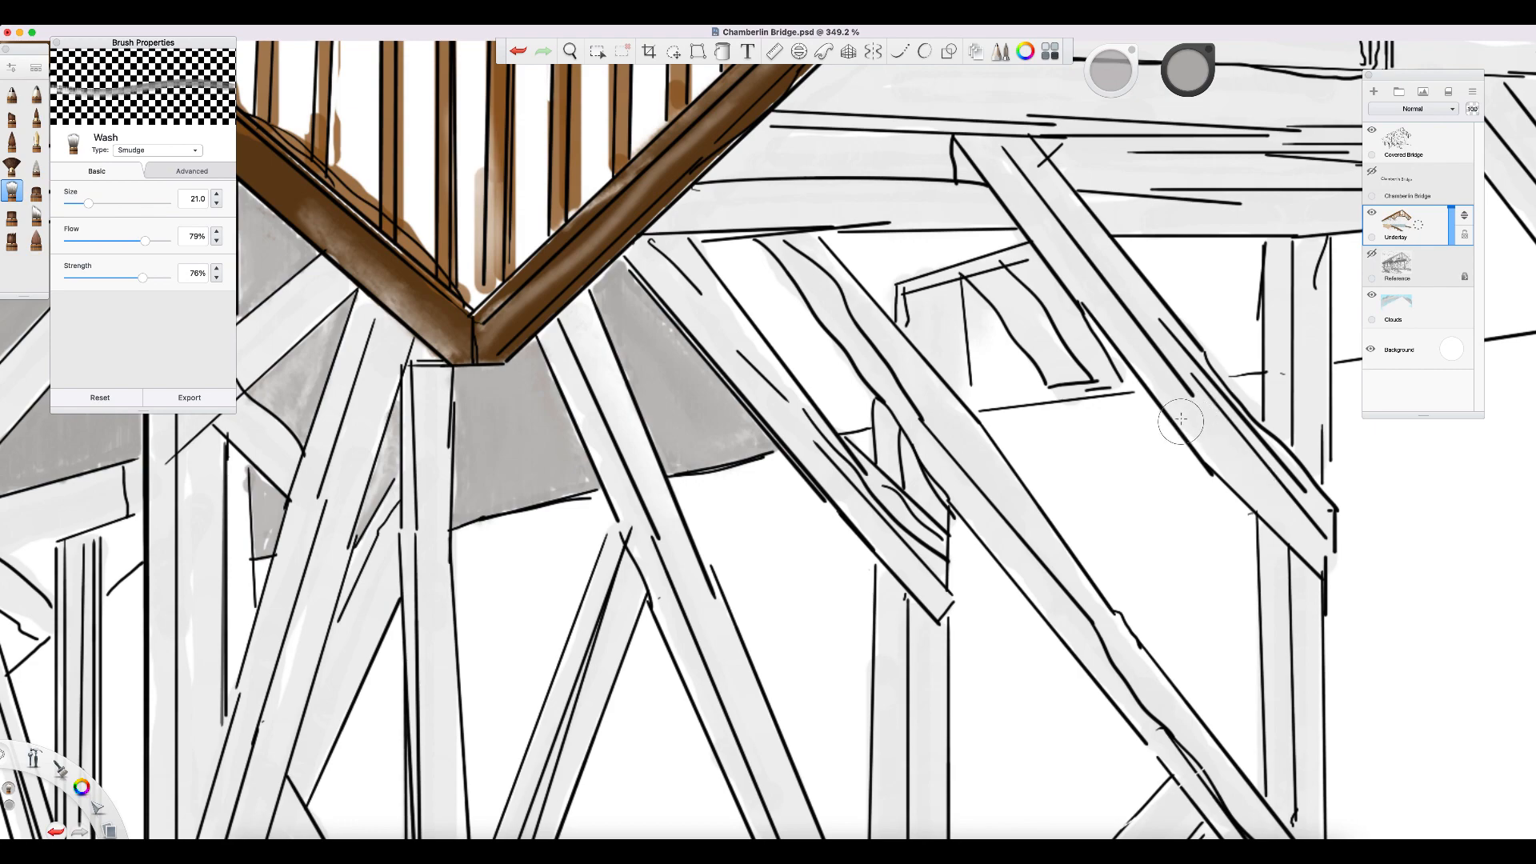
Bring the whole drawing into view and close the brush properties
key("space")
left_click_drag(1135, 439, 702, 404)
key("space")
key("space")
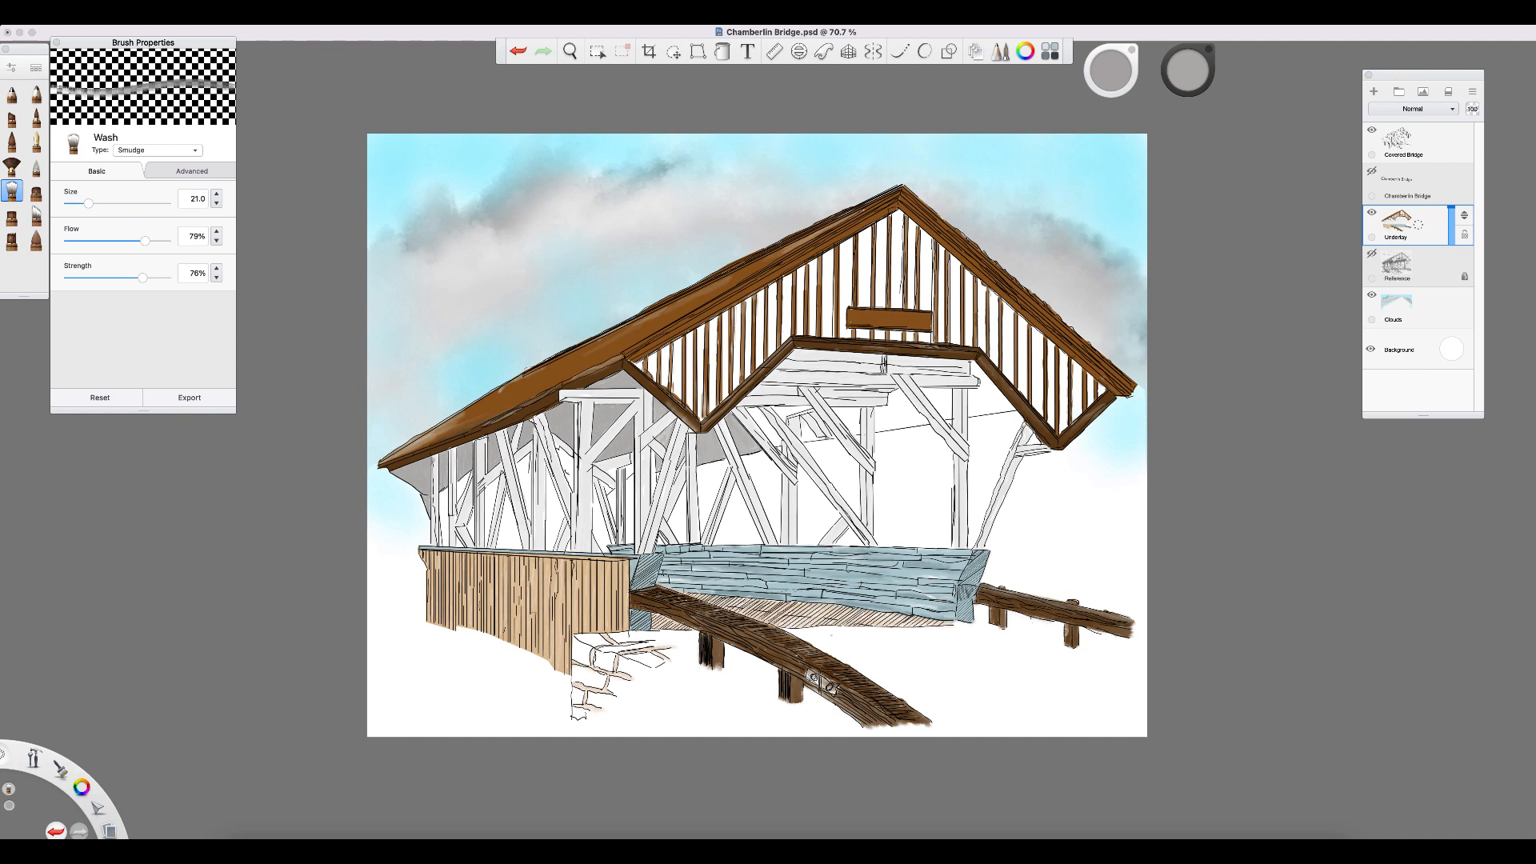
left_click(56, 43)
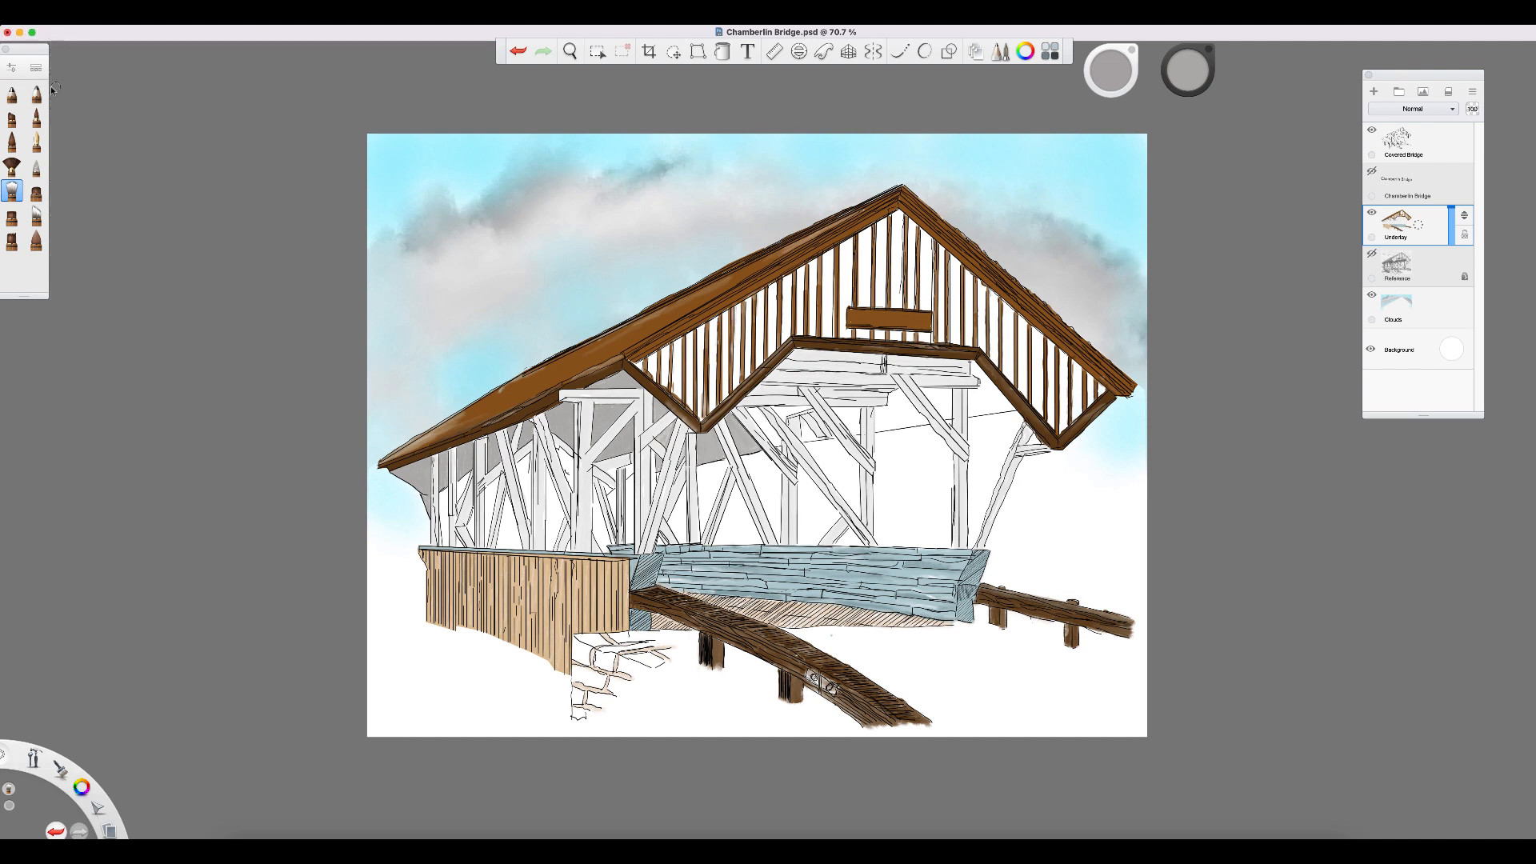
Reposition the brush palette clear of the screen edge and briefly view the full Brush Library
mouse_move(34, 50)
left_mouse_down()
mouse_move(129, 51)
mouse_move(189, 90)
left_mouse_up()
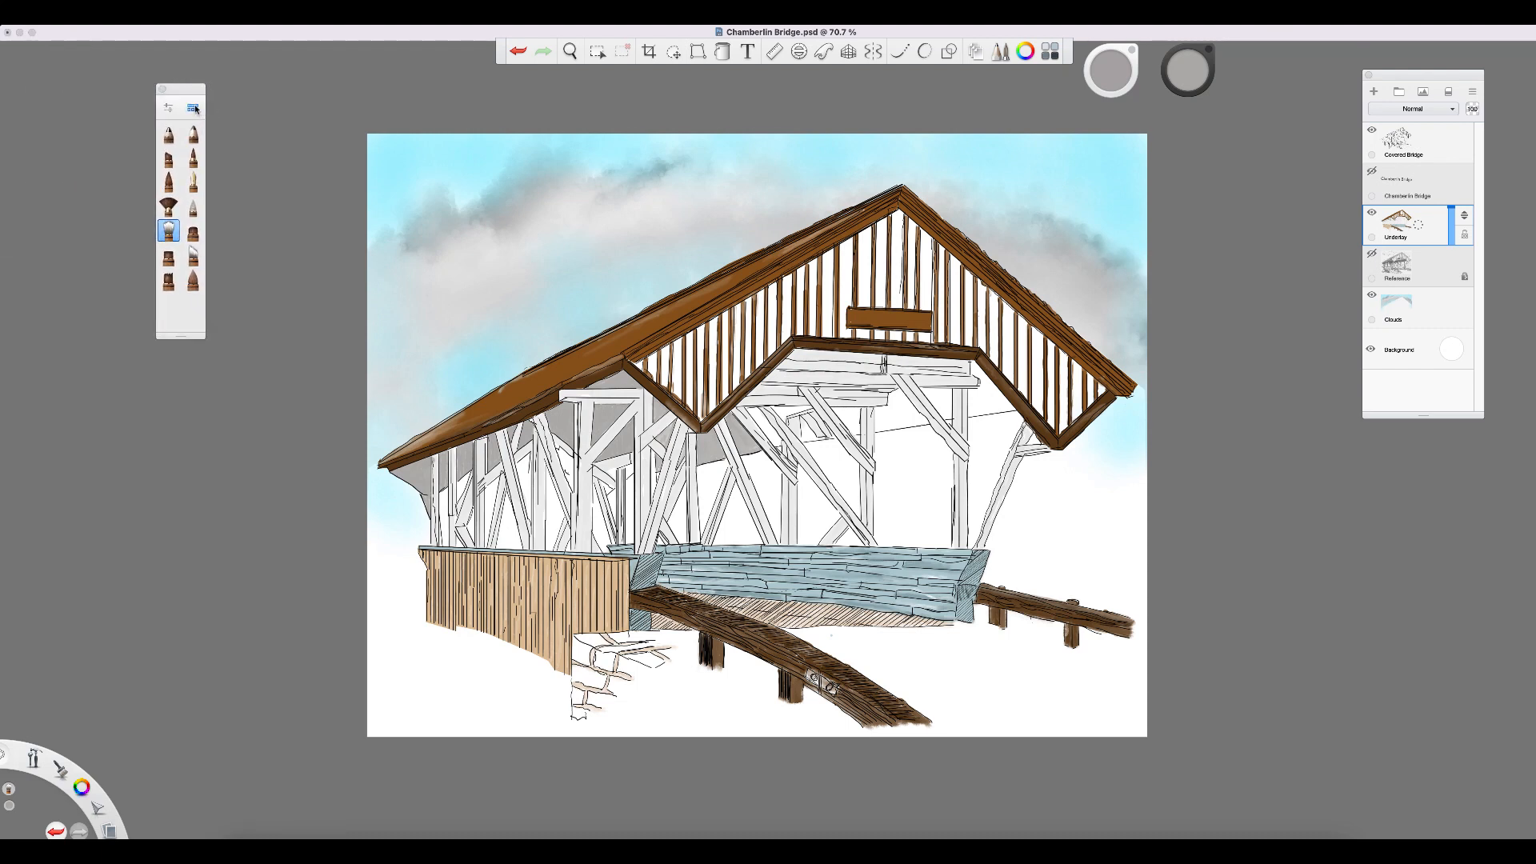
left_click(194, 108)
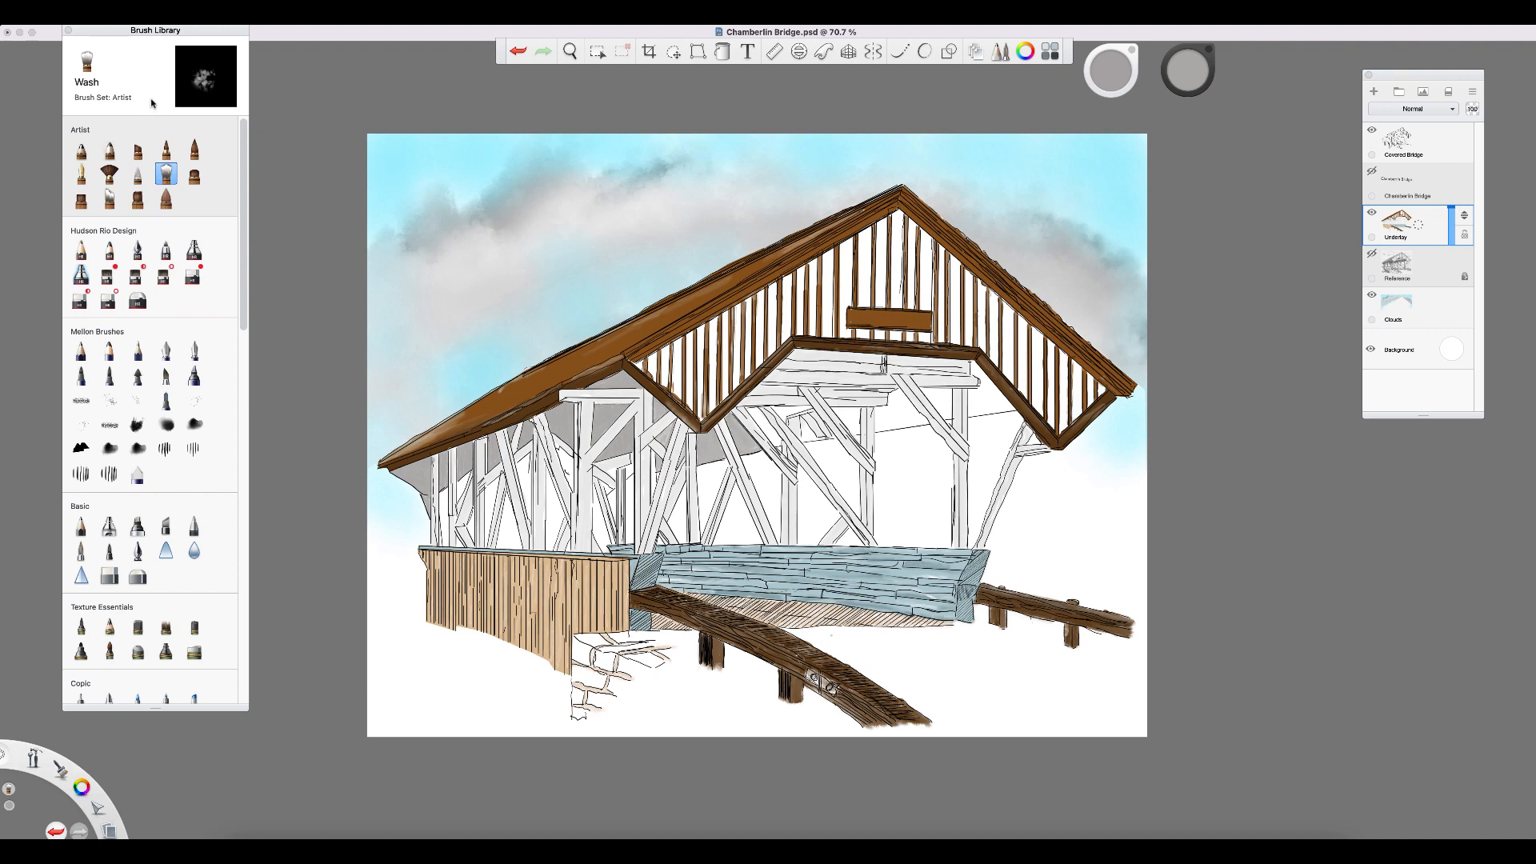
left_click(69, 31)
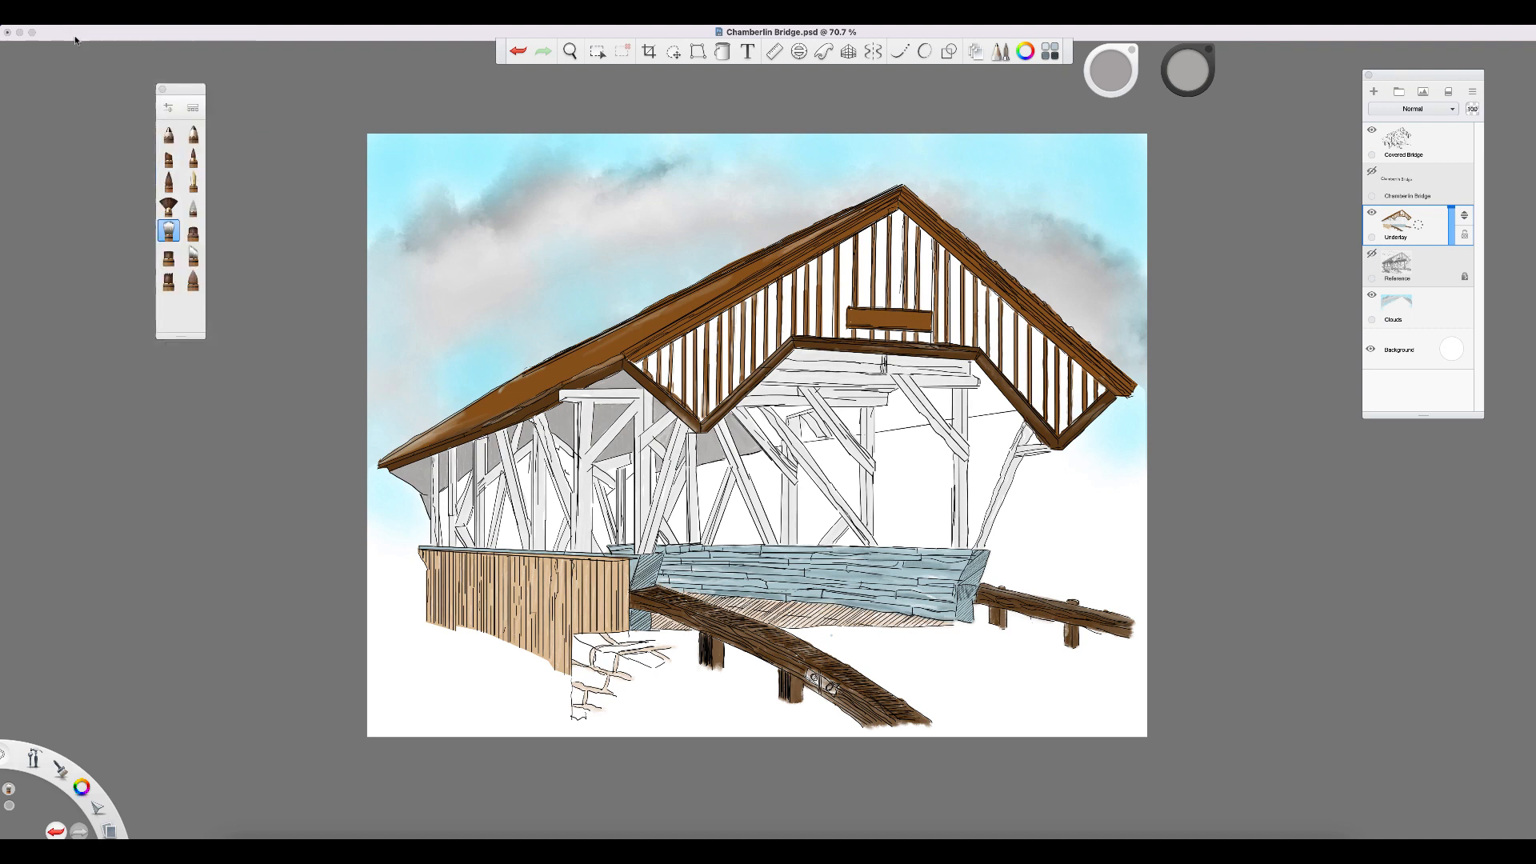
left_click_drag(182, 91, 78, 69)
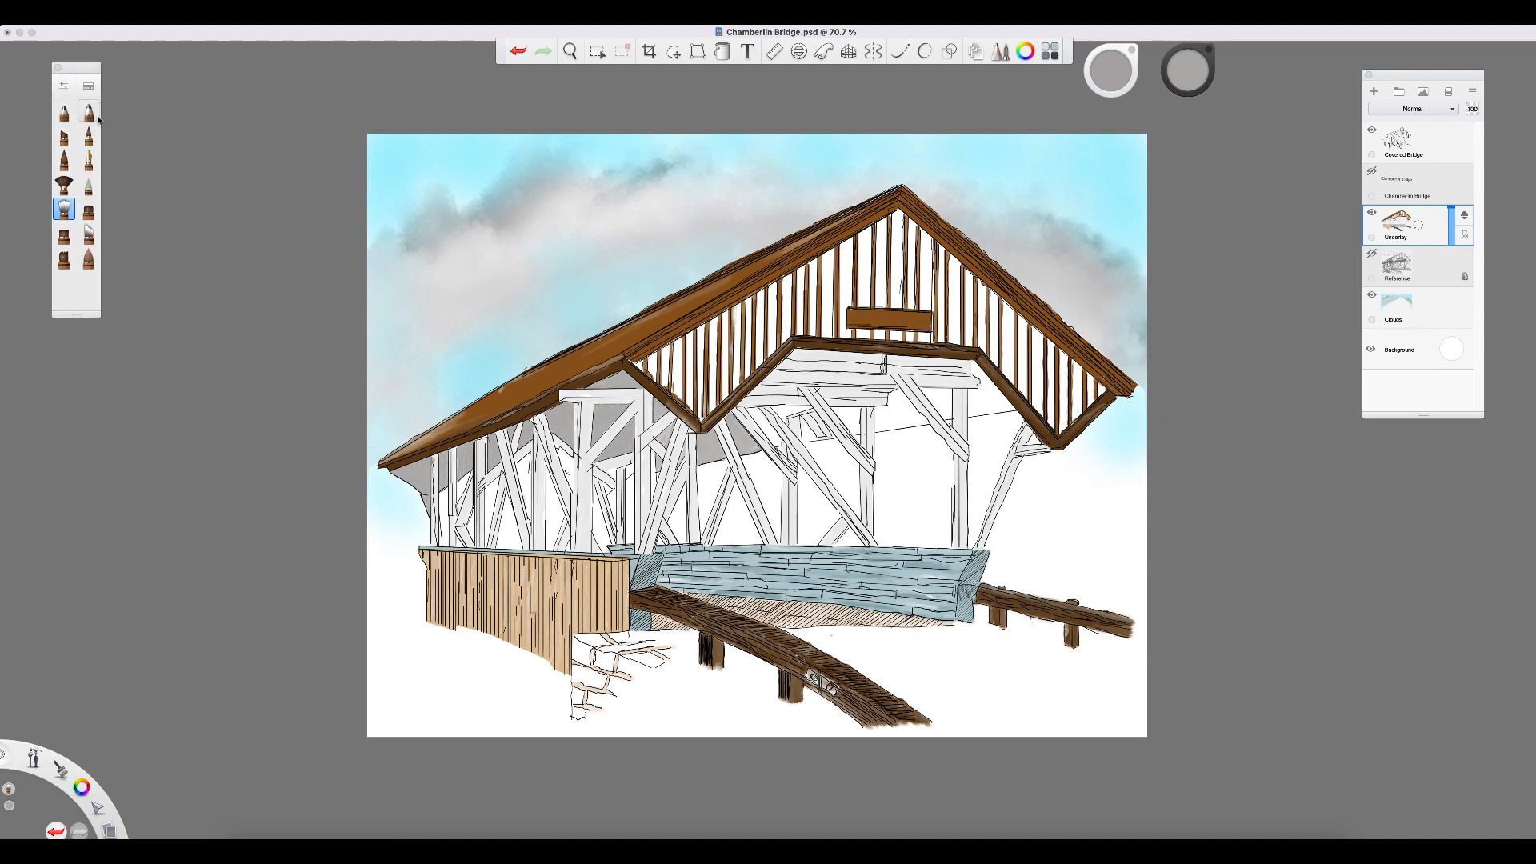
Try a stroke with the fan-shaped brush in the sky beside the roof peak
left_click(63, 189)
left_click_drag(455, 209, 472, 222)
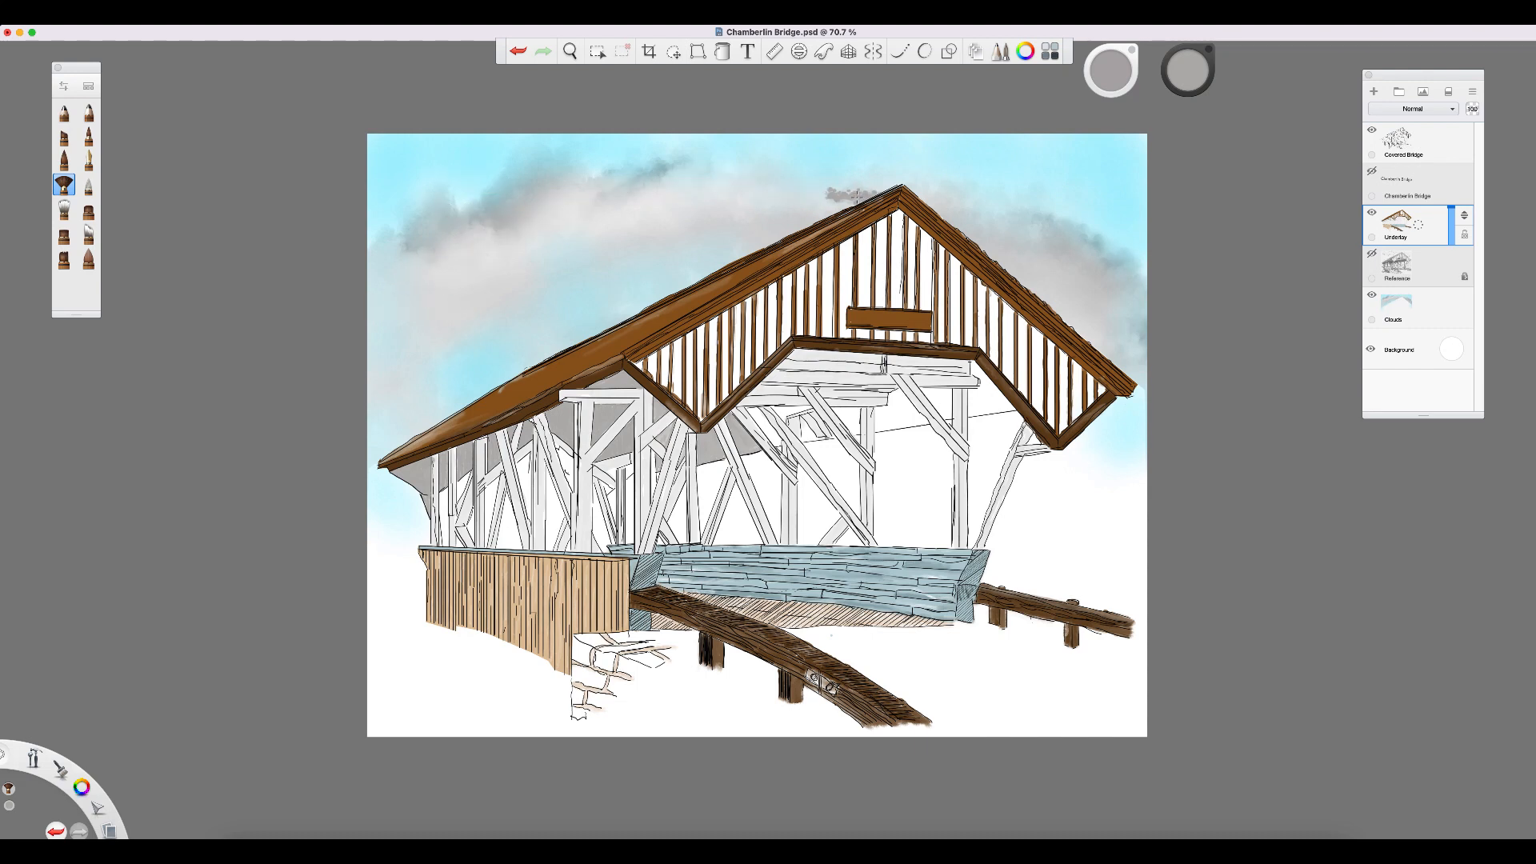
Switch to the Ink Pen and set its size to 7.2
left_click(89, 159)
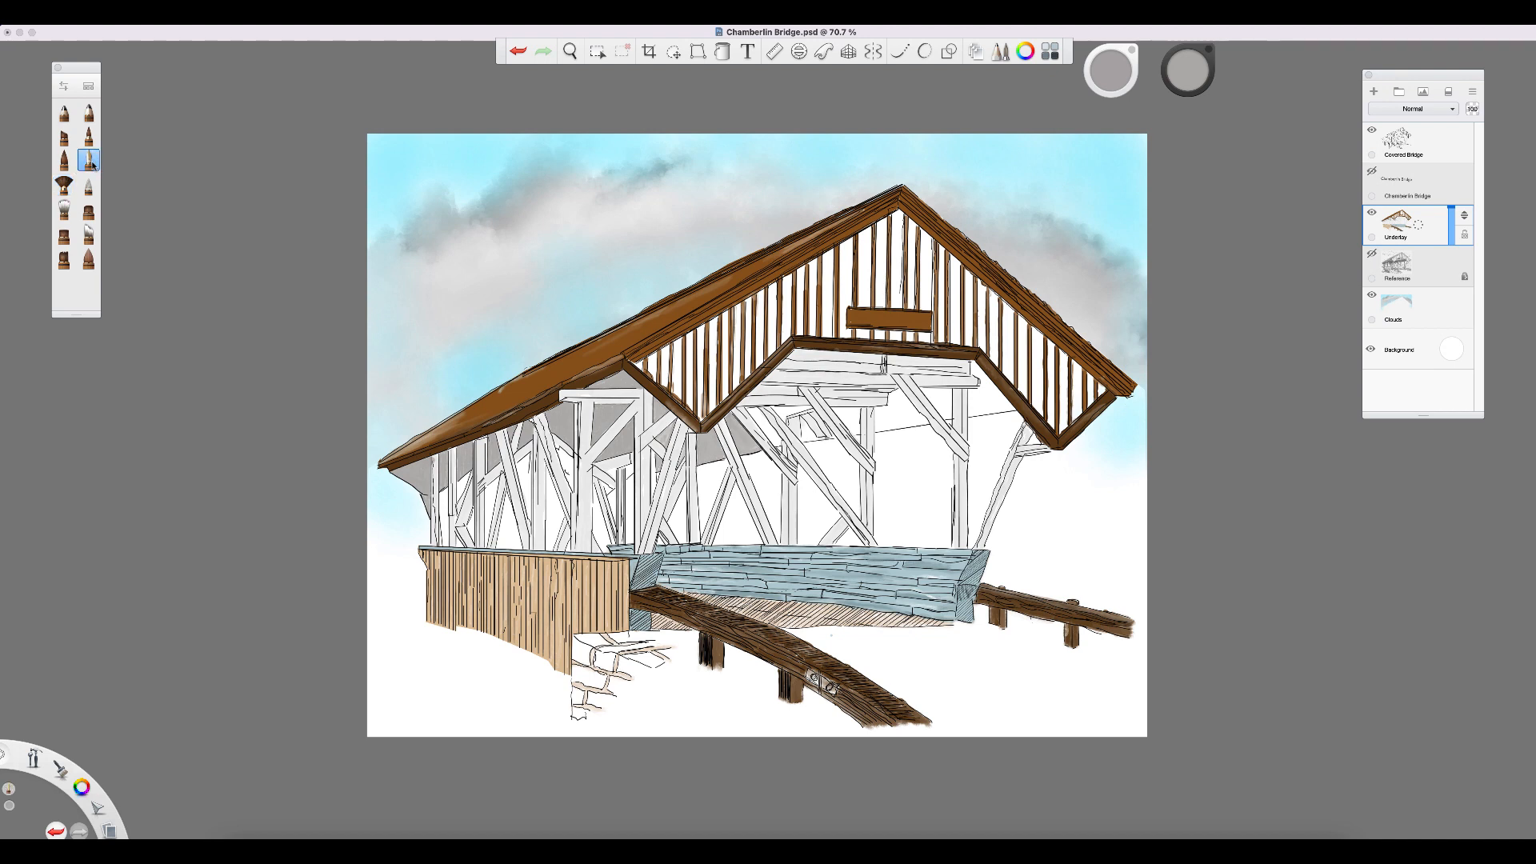
double_click(92, 161)
mouse_move(73, 207)
left_mouse_down()
mouse_move(104, 204)
mouse_move(76, 204)
left_mouse_up()
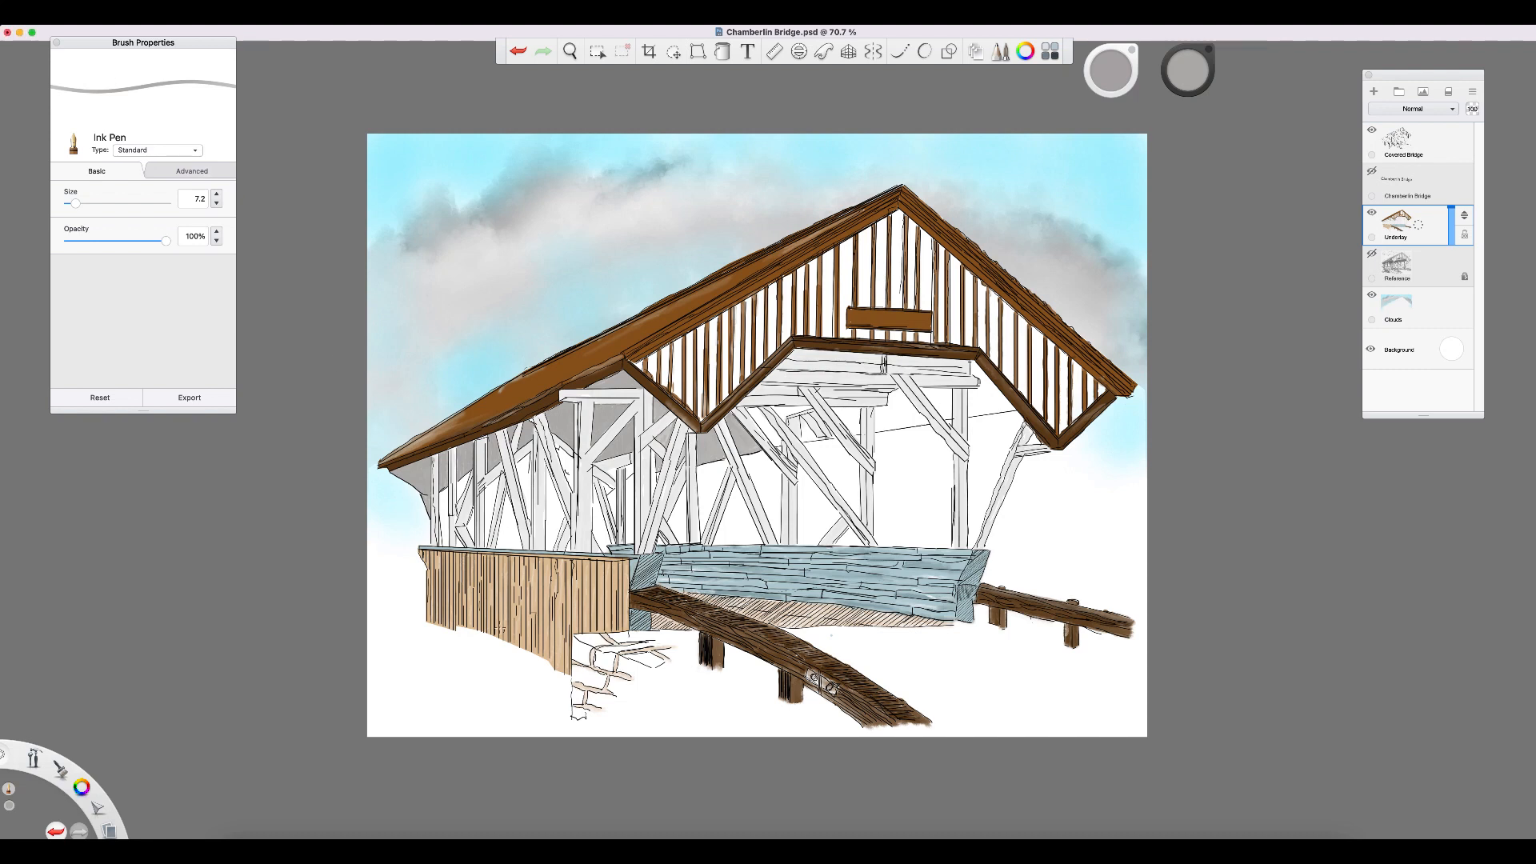
left_click(56, 44)
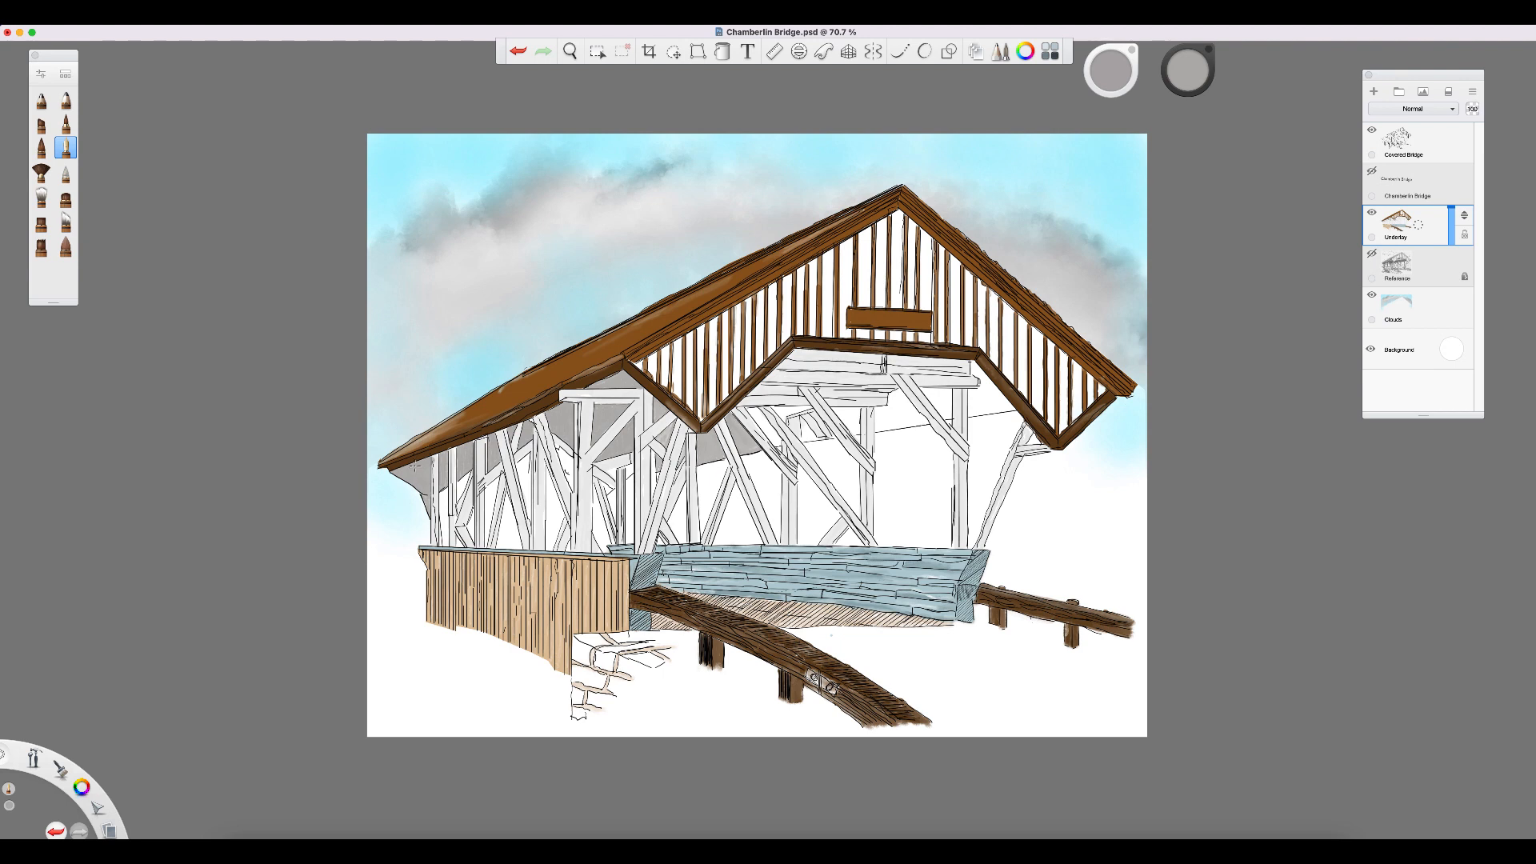
Try a dab of the Mellon Cloud 001 brush from the Brush Library in the blank area below the tan siding, and undo it
left_click(66, 73)
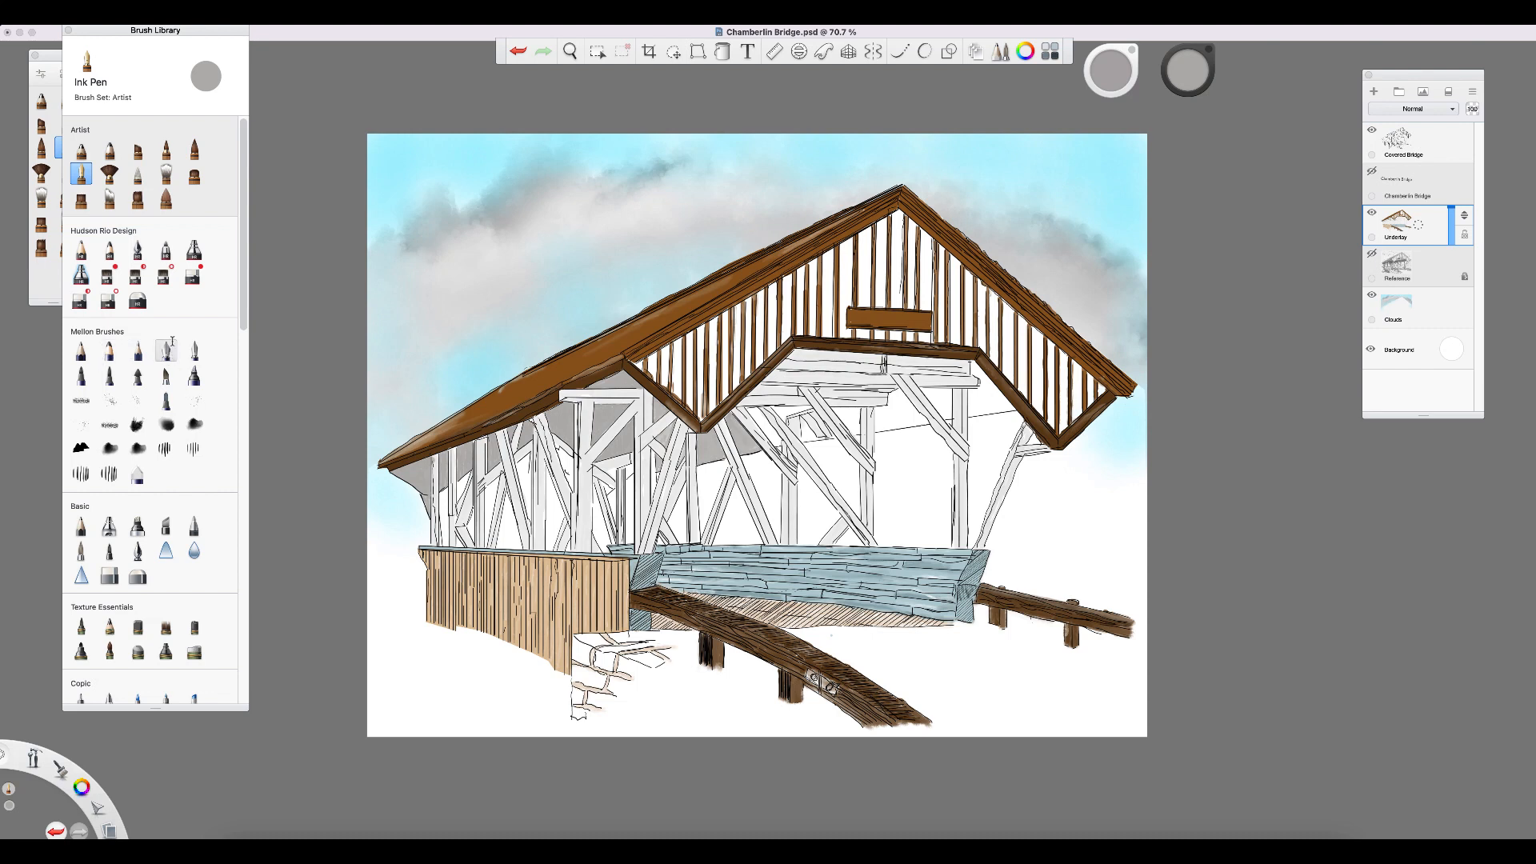
left_click(138, 425)
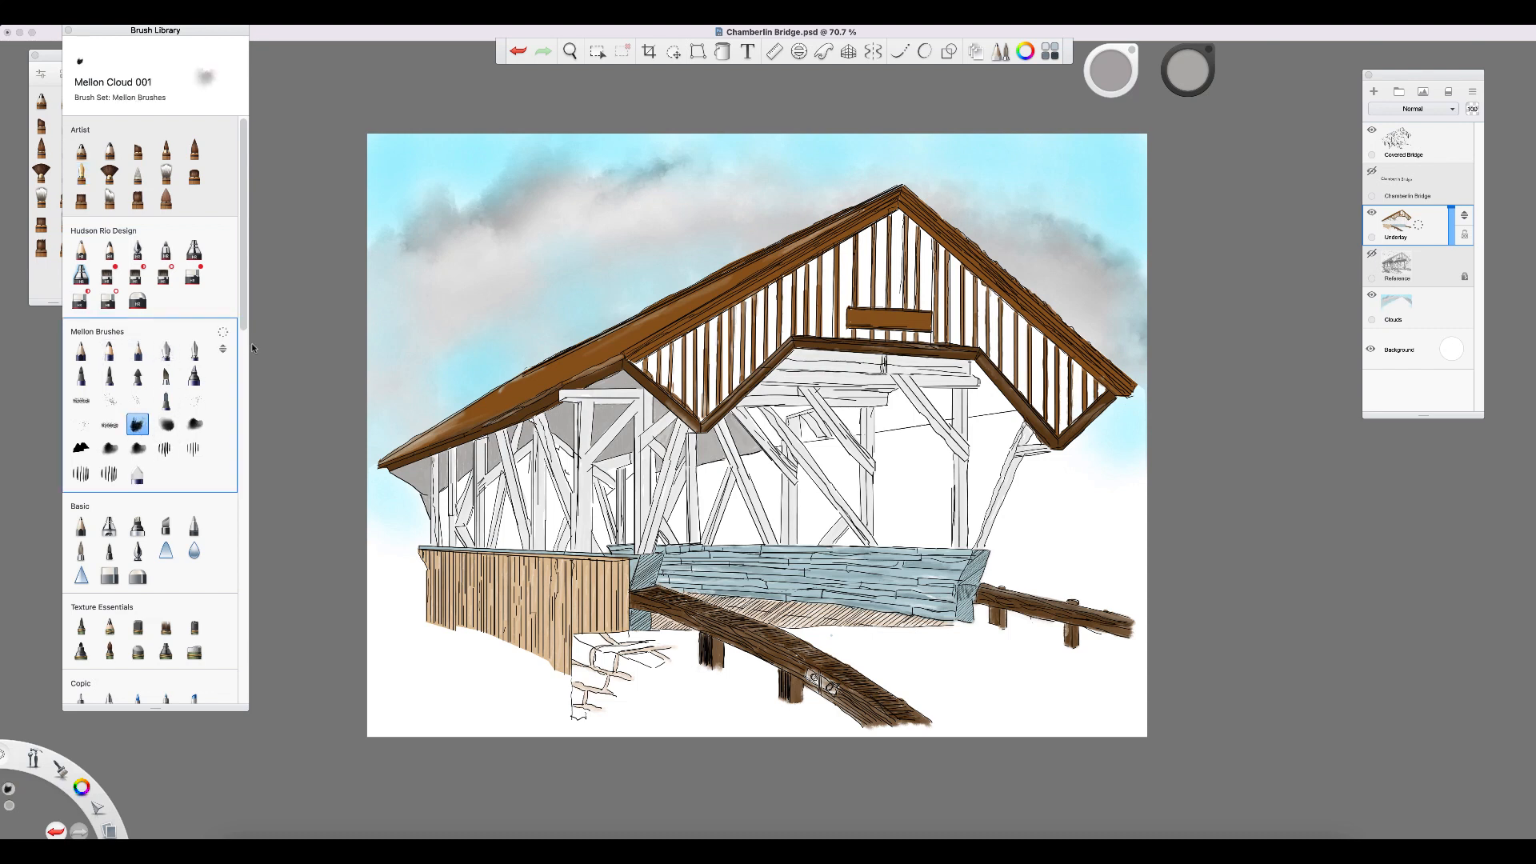
left_click(458, 673)
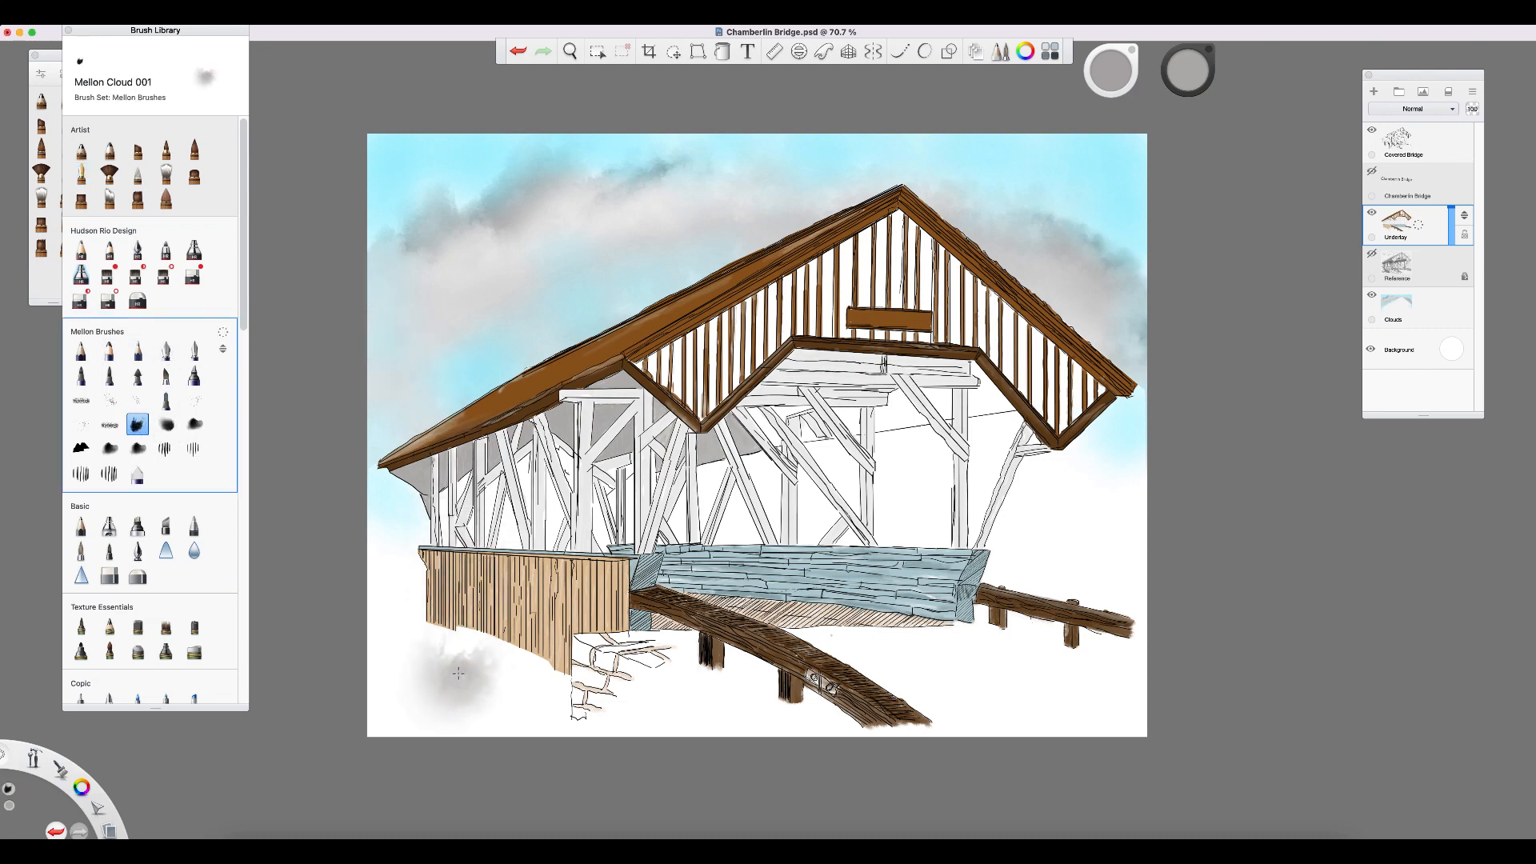
key("super+z")
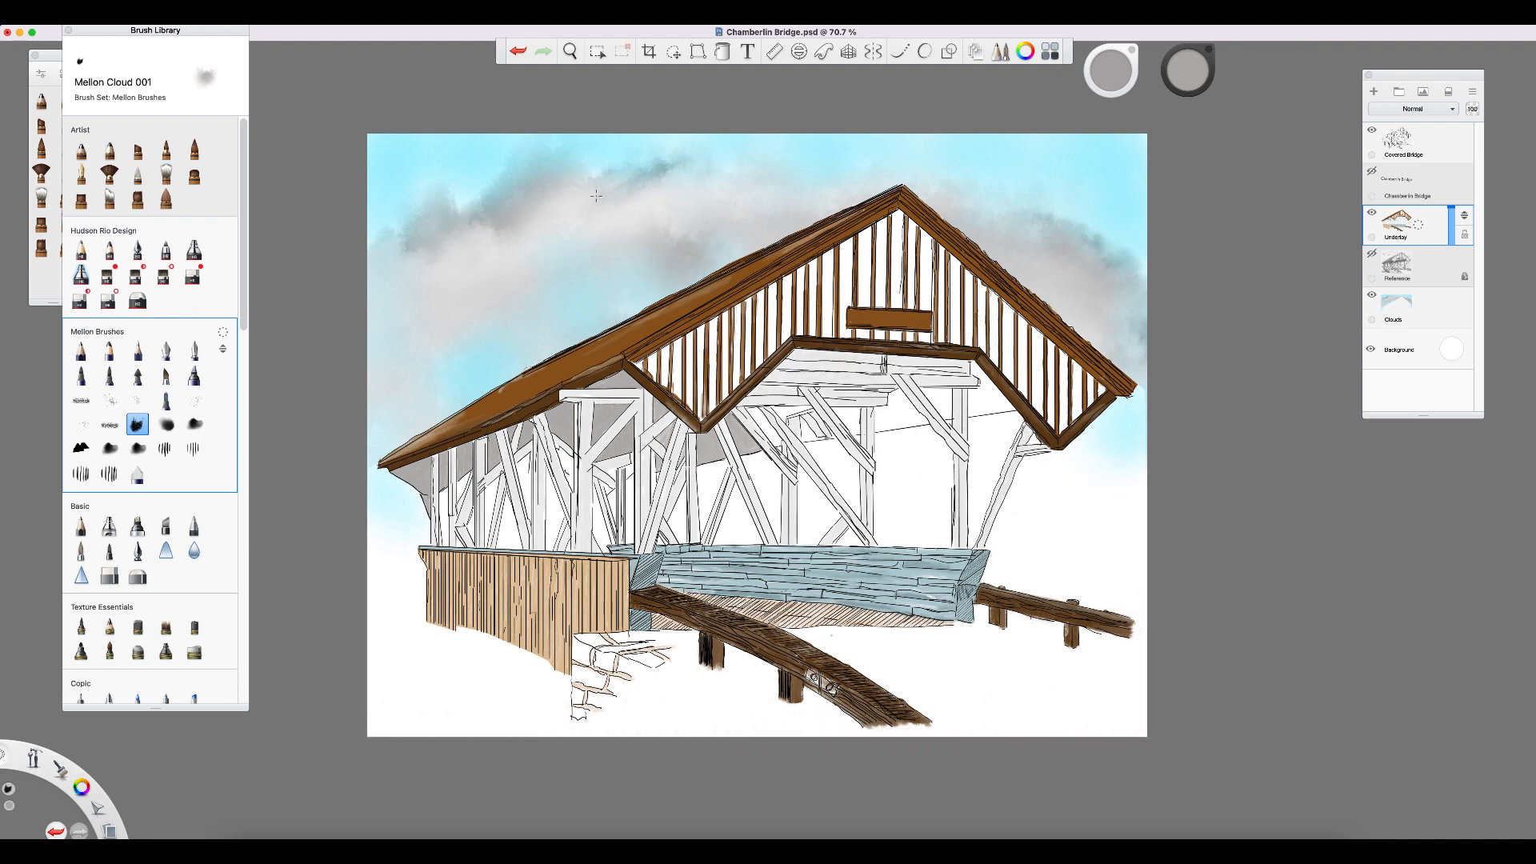
left_click(68, 31)
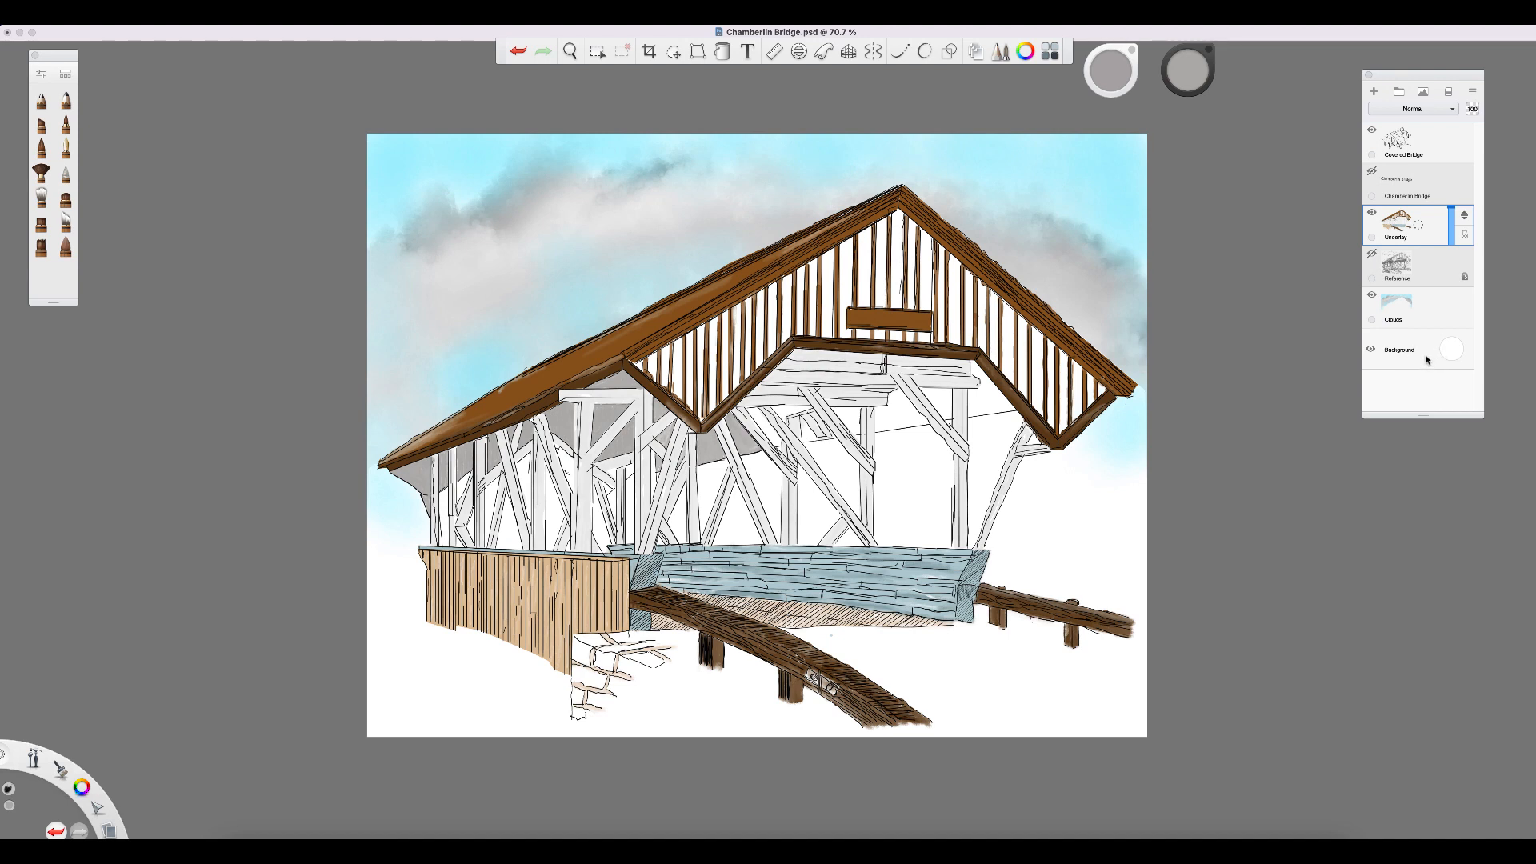
Change the Background layer's colour to a very pale blue
left_click(1452, 352)
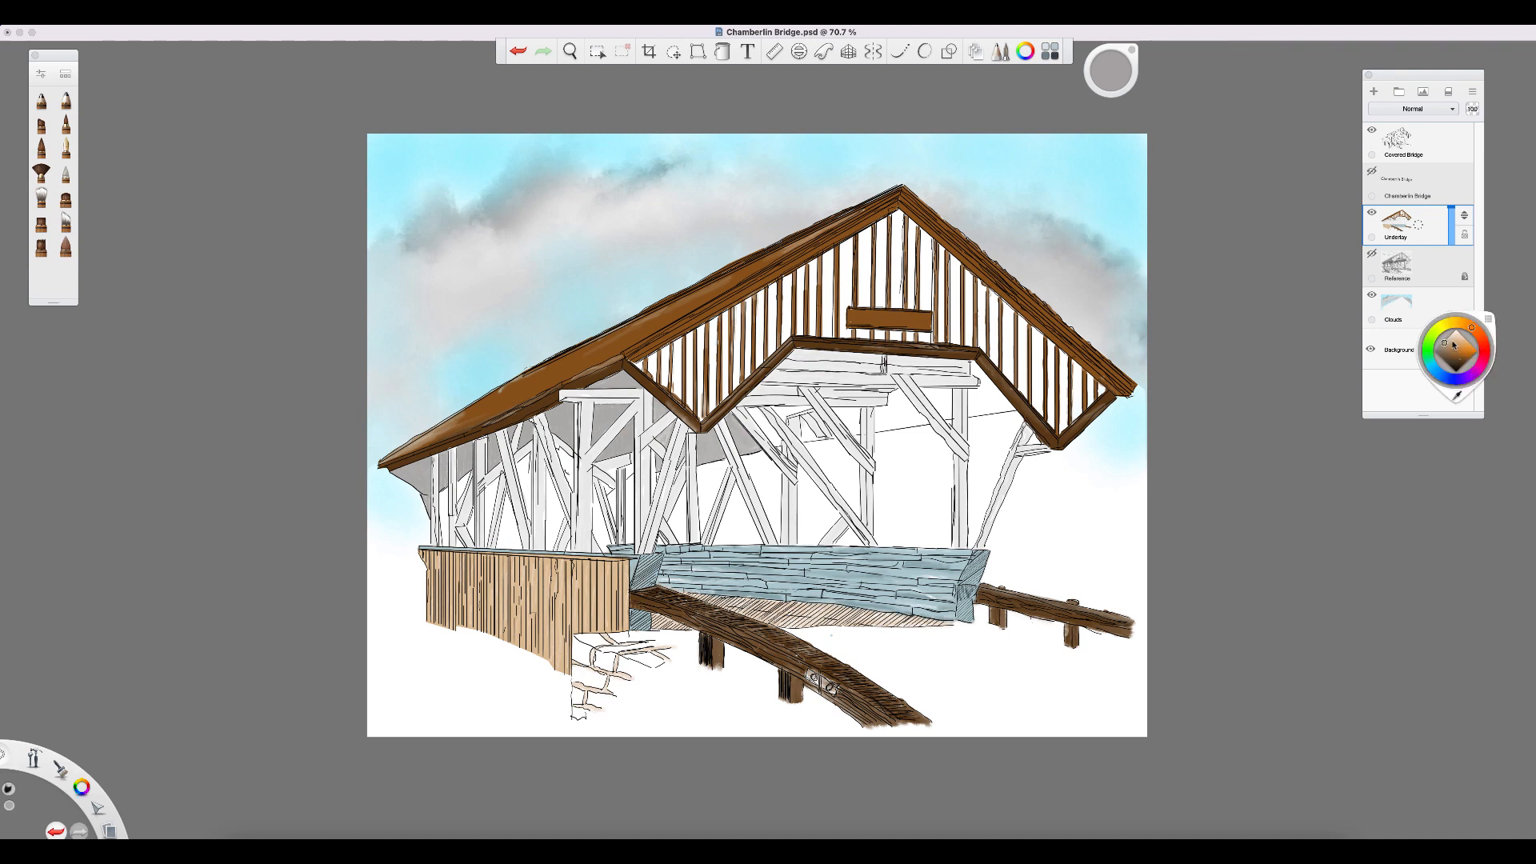
left_click_drag(1446, 342, 1453, 330)
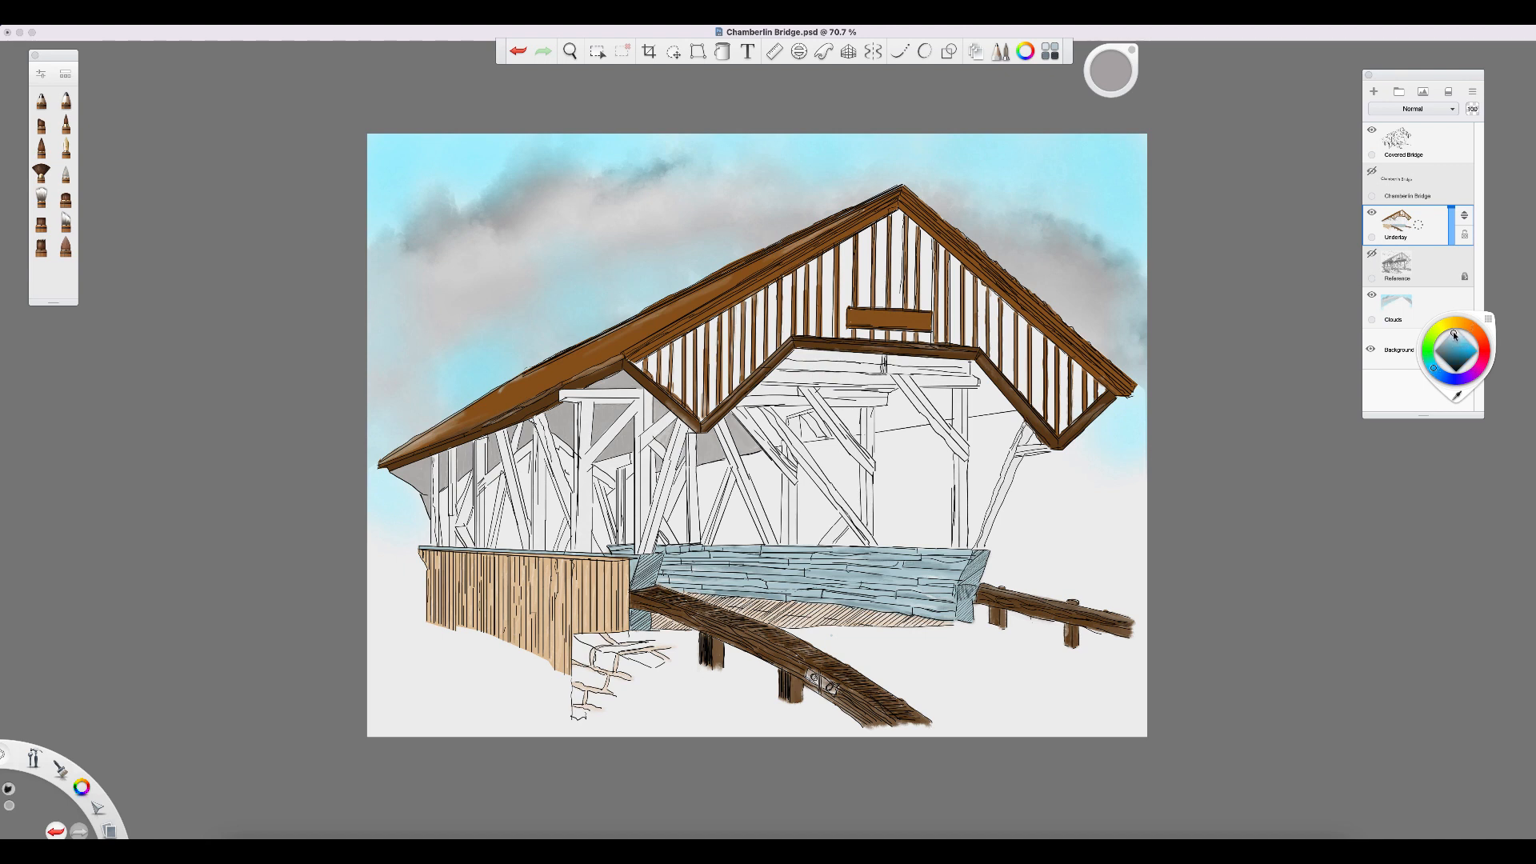
left_click_drag(1456, 333, 1454, 334)
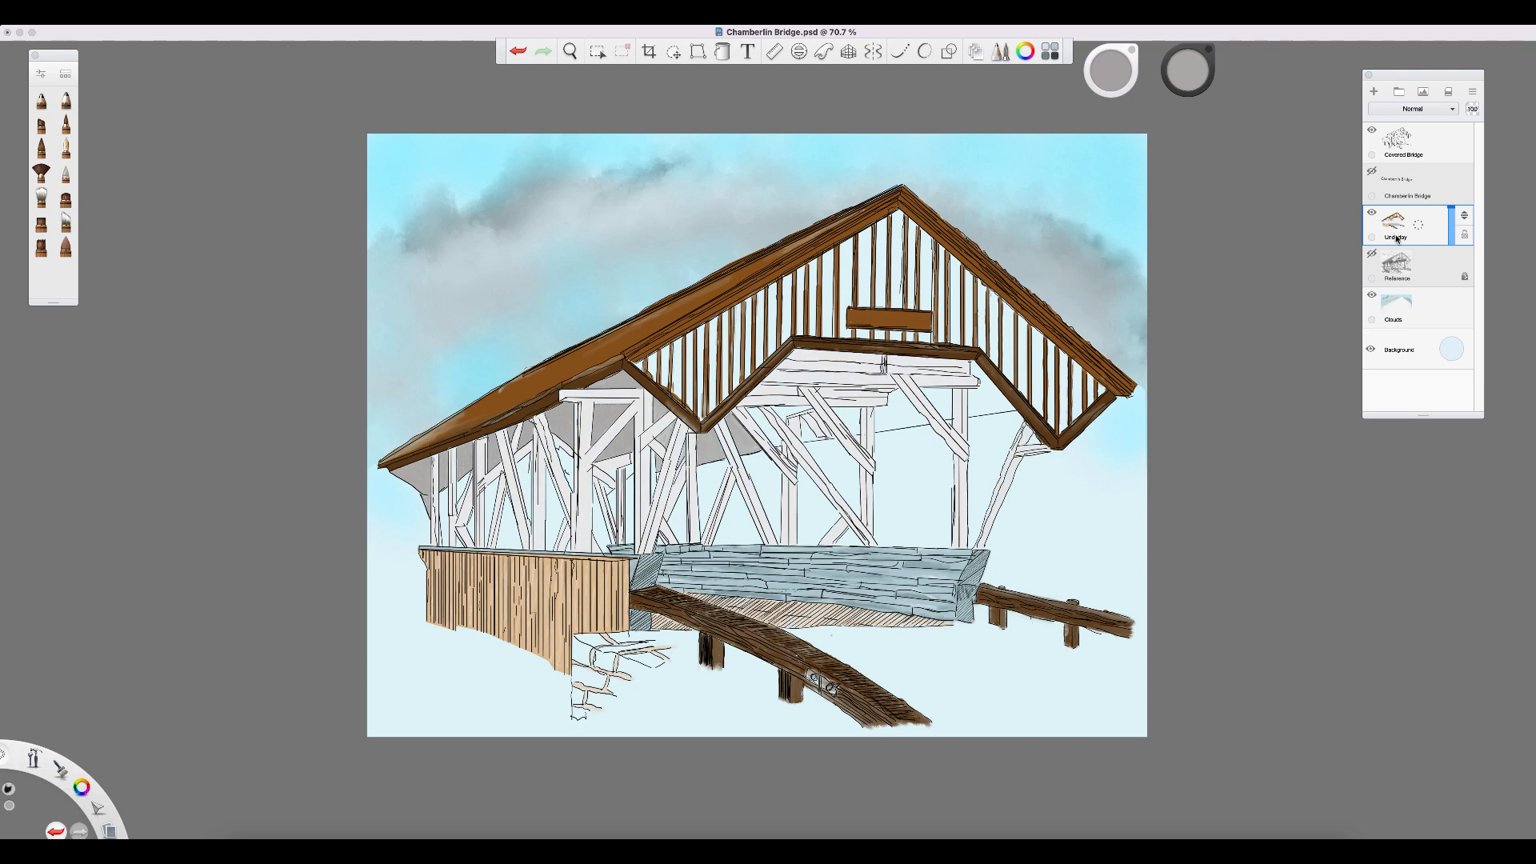
Toggle the Covered Bridge line-art layer off and back on to compare the drawing with and without its ink lines
left_click(1372, 131)
left_click(1372, 132)
left_click(1373, 133)
left_click(1378, 137)
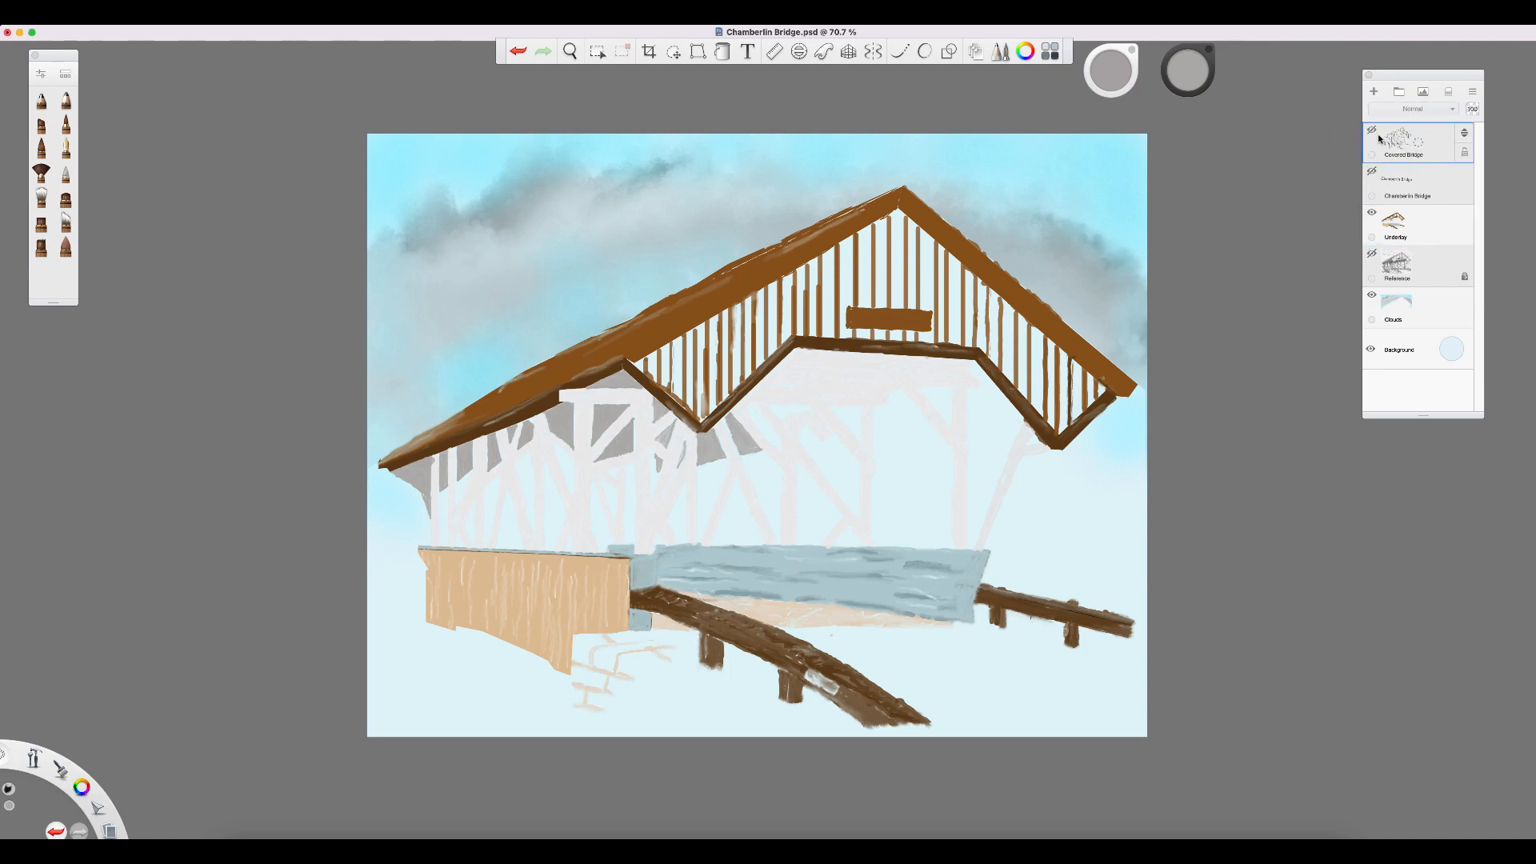
left_click(1373, 133)
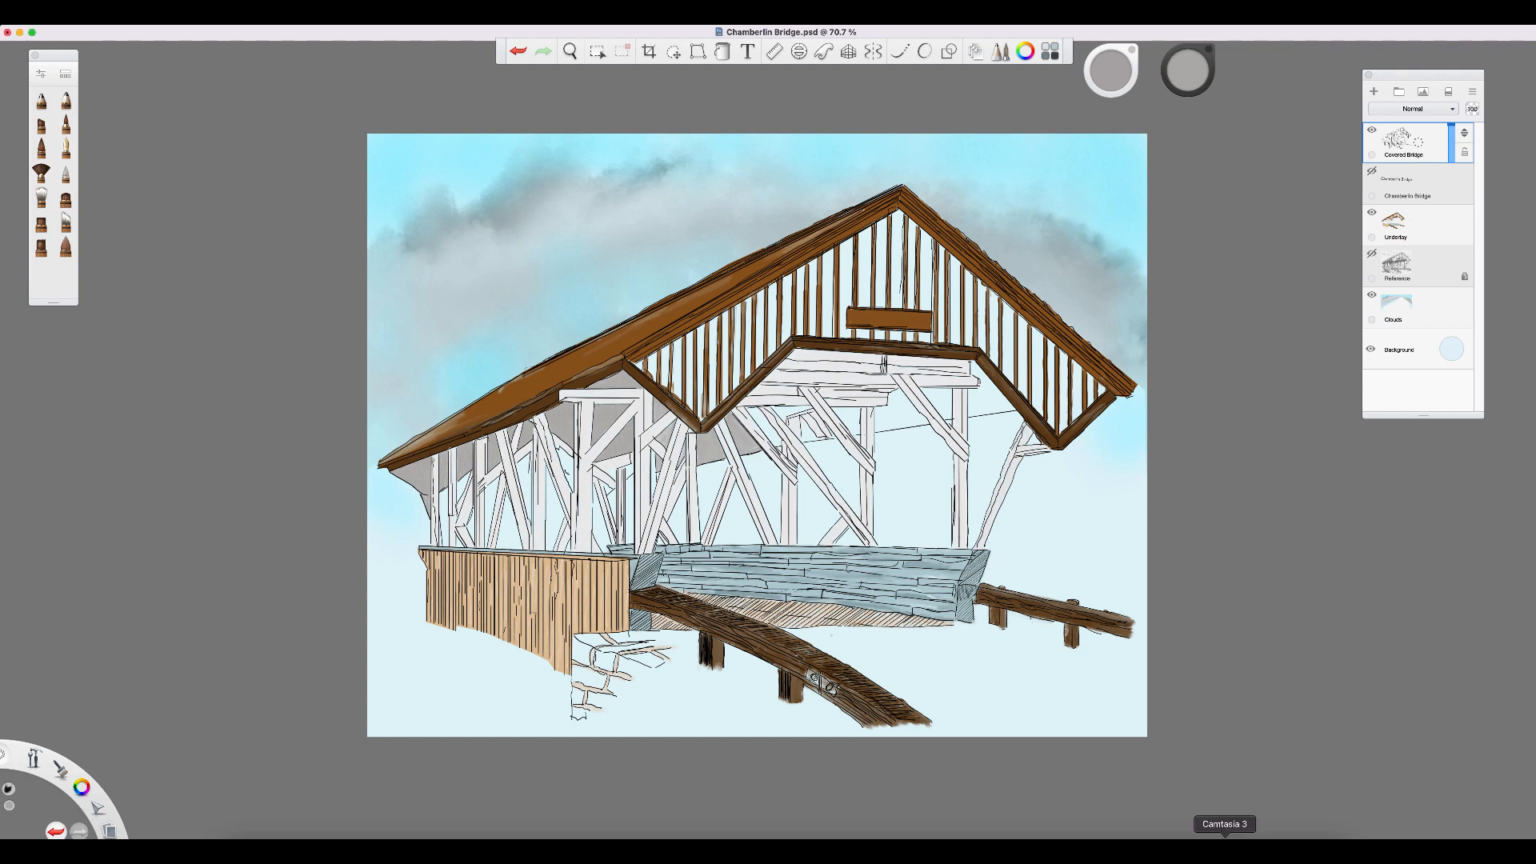
left_click(1224, 849)
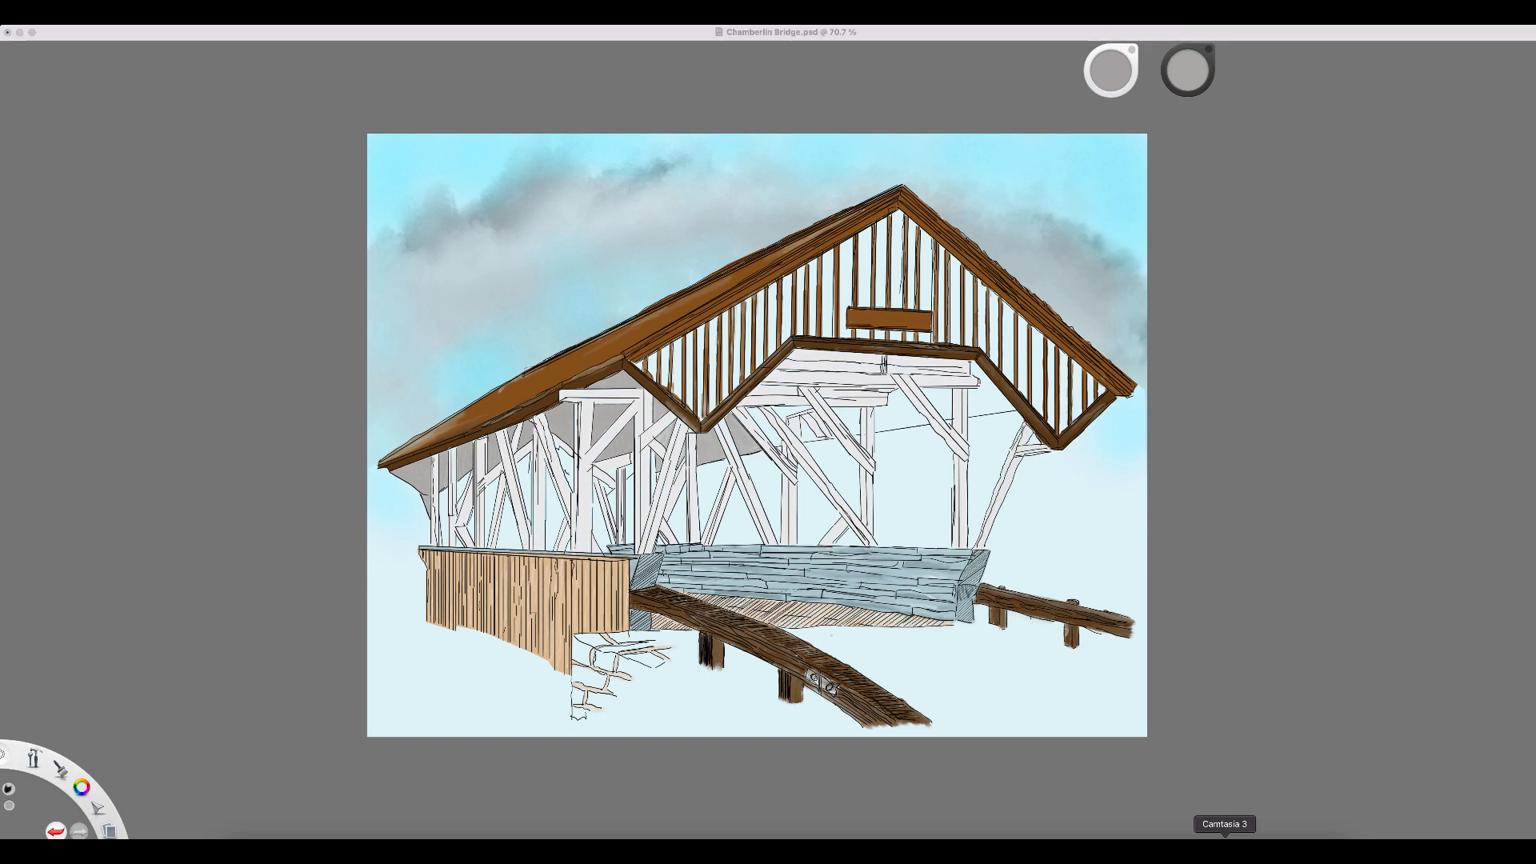